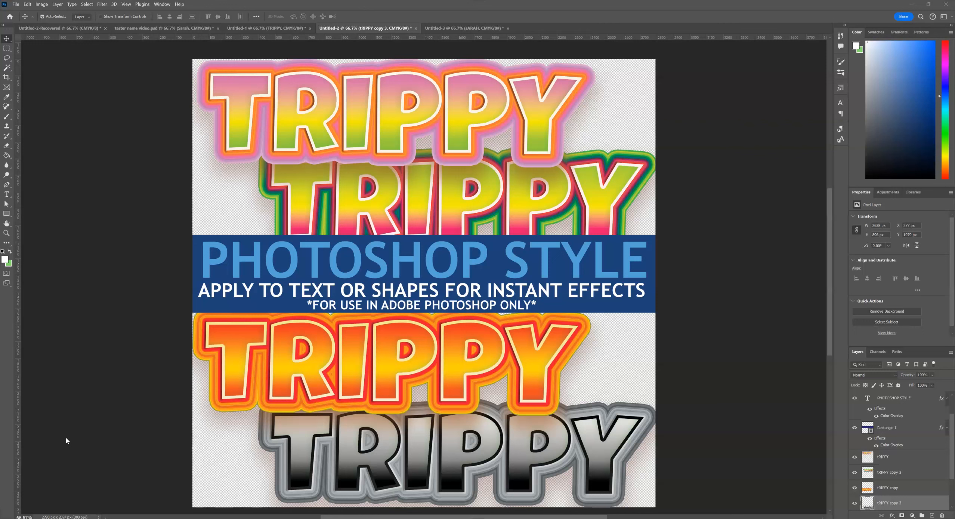
- Switch to File Explorer and examine the font and TRIPPY style files in the GRAPHICS PIG Styles folder
click(78, 426)
drag(555, 266, 498, 174)
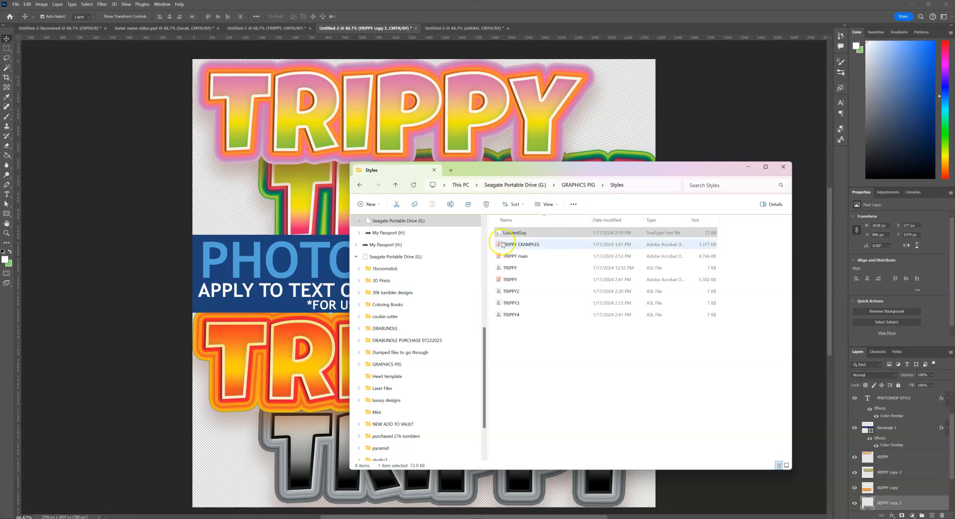
click(532, 237)
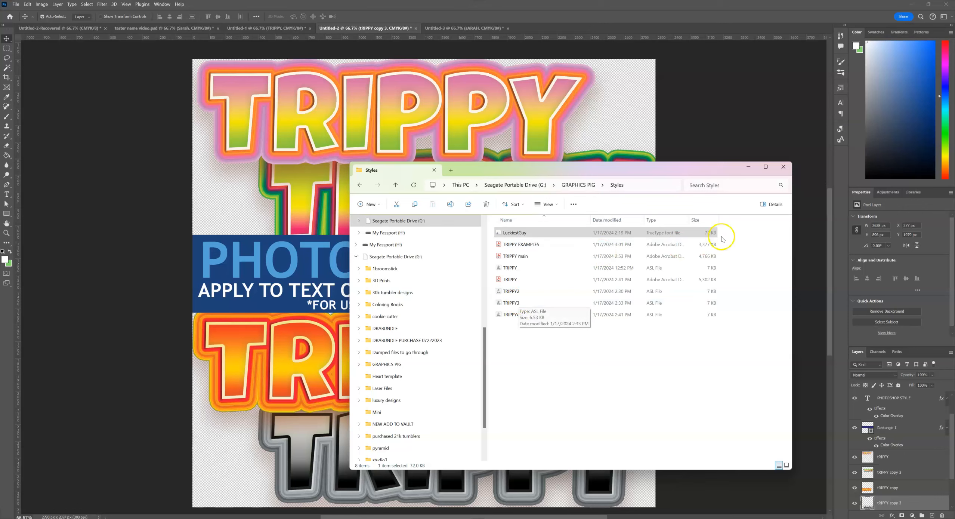
drag(706, 169, 650, 517)
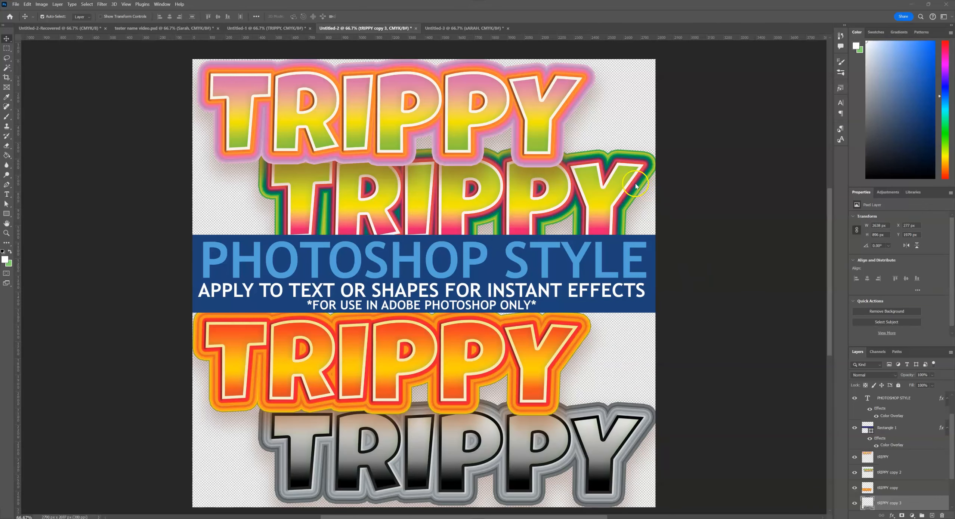
- Bring up the layer style presets and locate the TRIPPY presets below the CarvedGemstones group
click(163, 4)
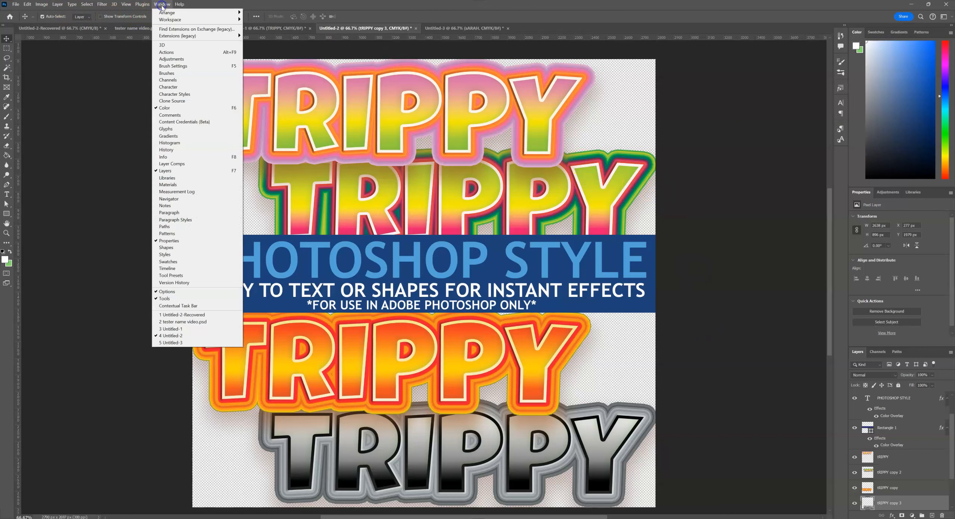
click(181, 254)
scroll(750, 133, down, 5)
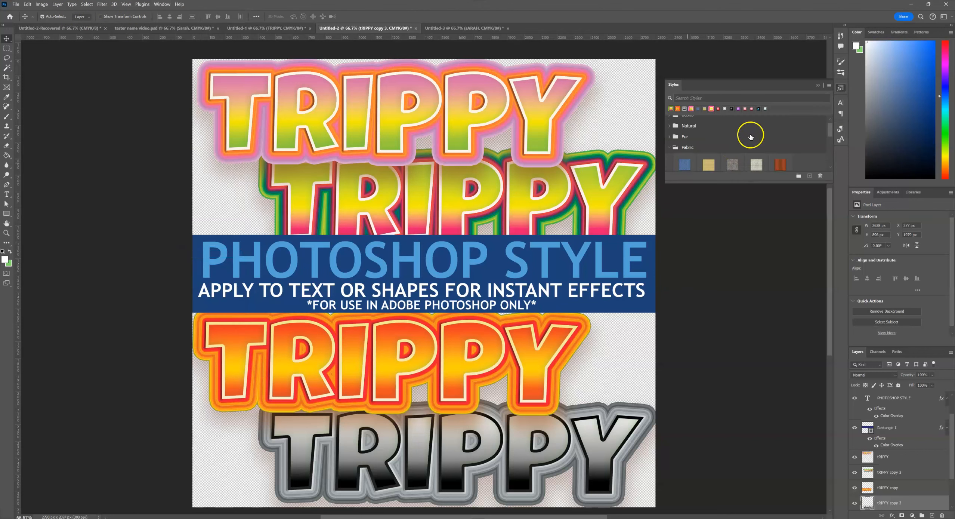
scroll(750, 134, down, 2)
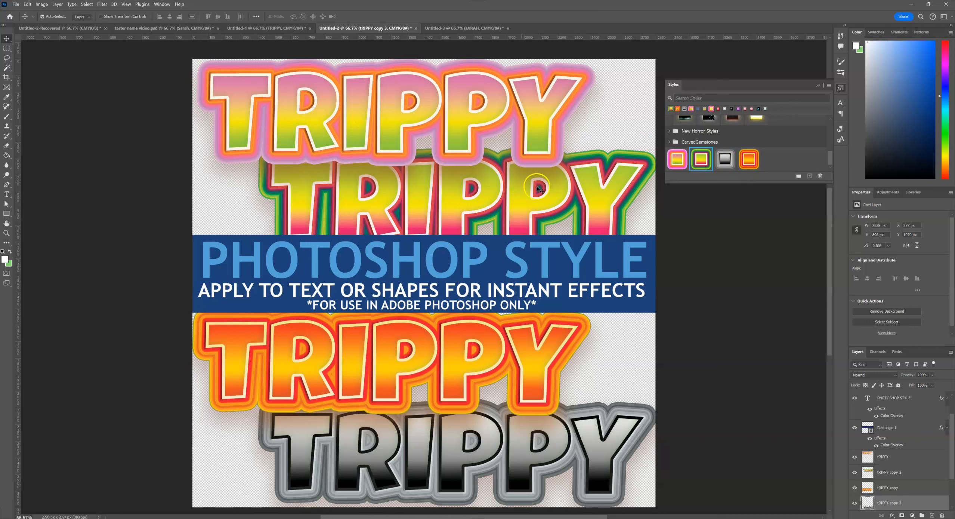
- Create a new document from the recent custom 10.1 x 7.6 in preset at 300 ppi
click(15, 4)
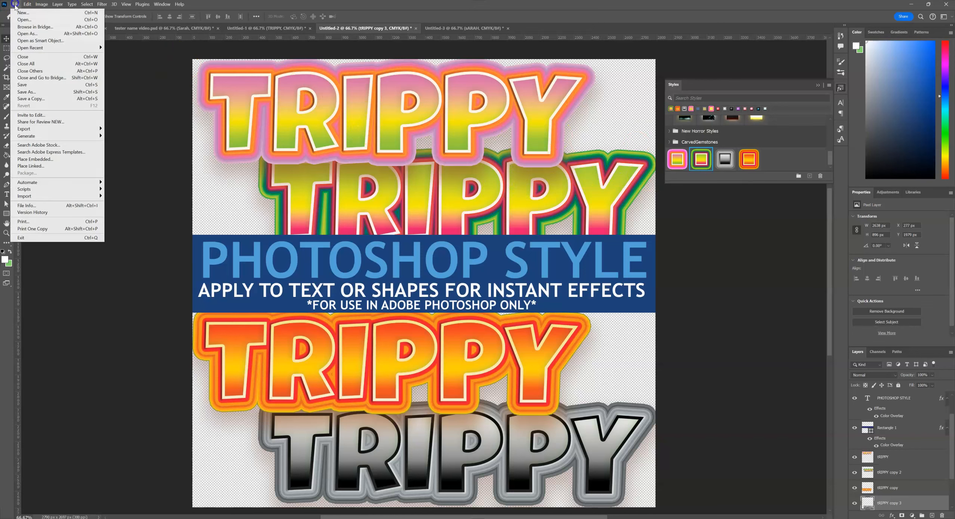
click(15, 13)
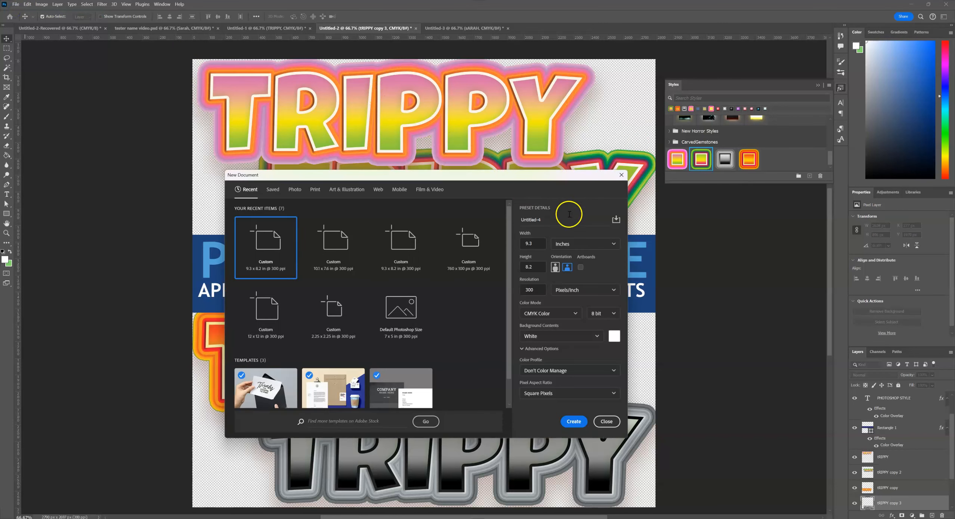
click(332, 250)
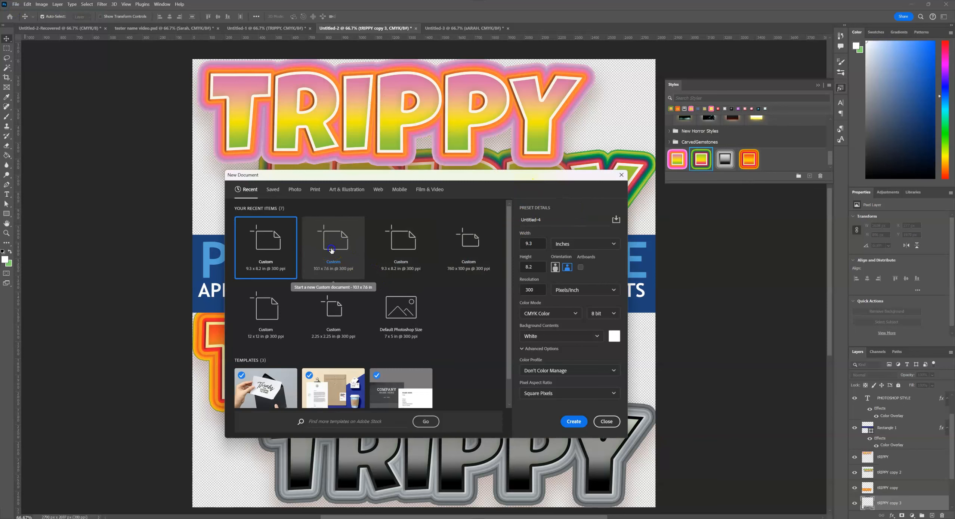
click(574, 421)
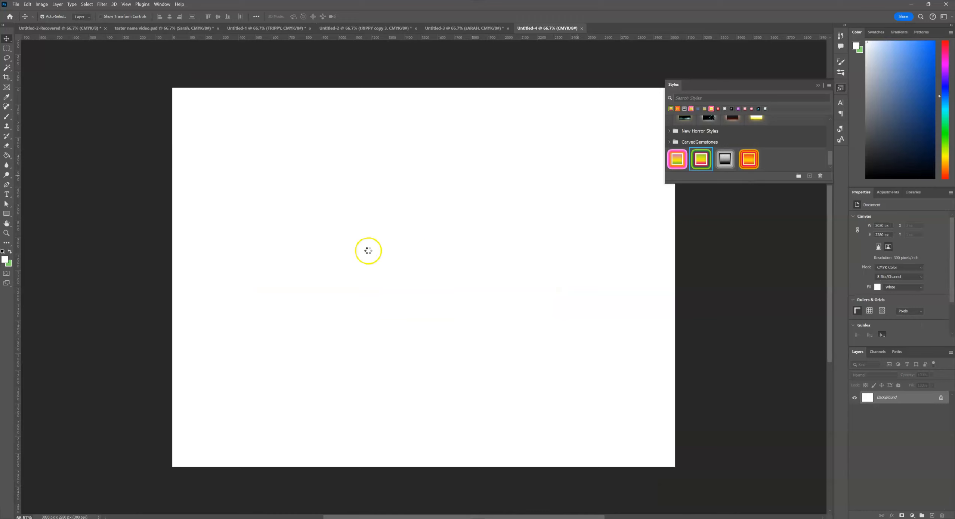
- Add a horizontal text layer in the upper middle of the canvas containing a sample first name
click(7, 195)
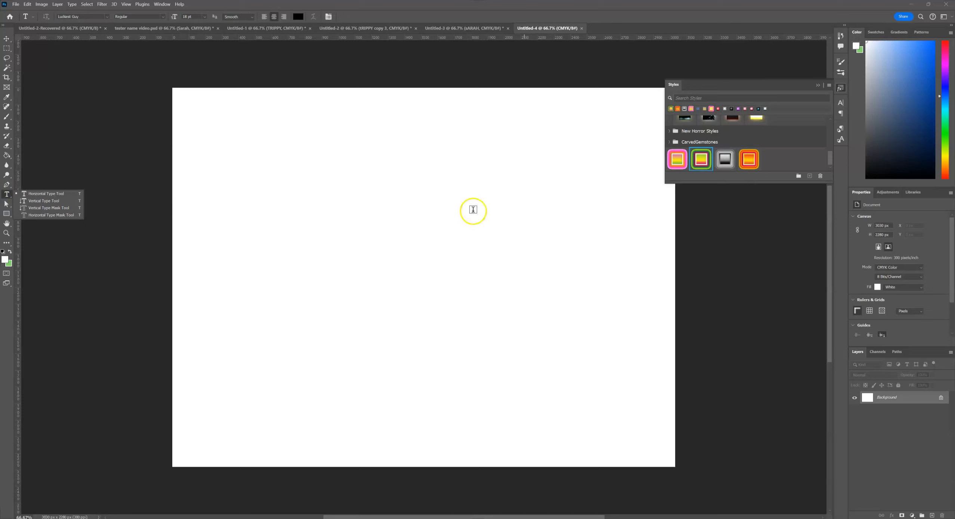
click(370, 227)
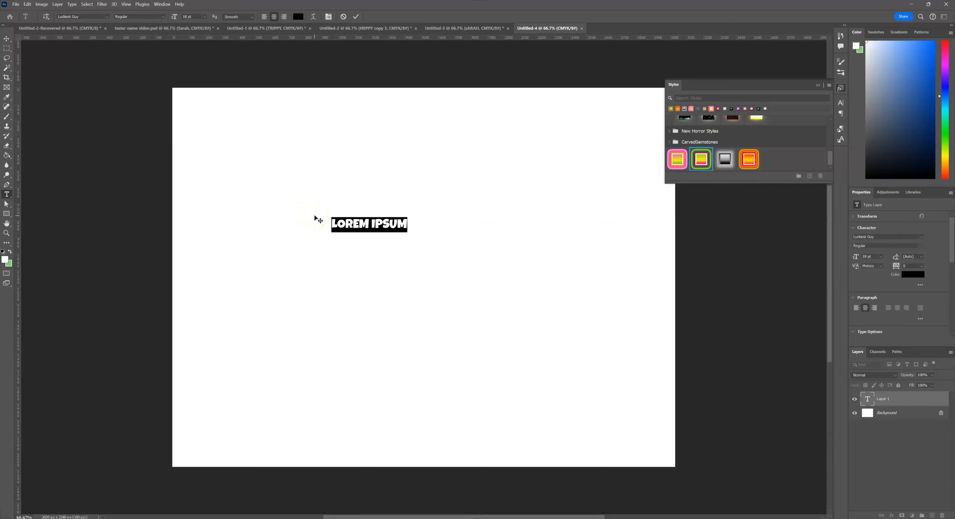
key(Left)
key(Left)
key(Left)
key(ctrl+a)
text(ANGELA)
click(5, 41)
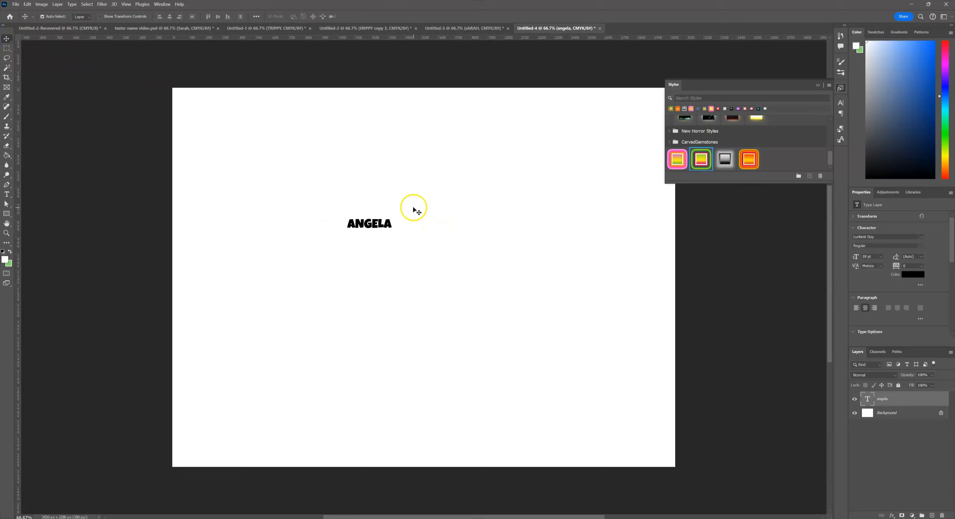
- Scale the name text up proportionally until it spans nearly the full width of the canvas
key(ctrl+t)
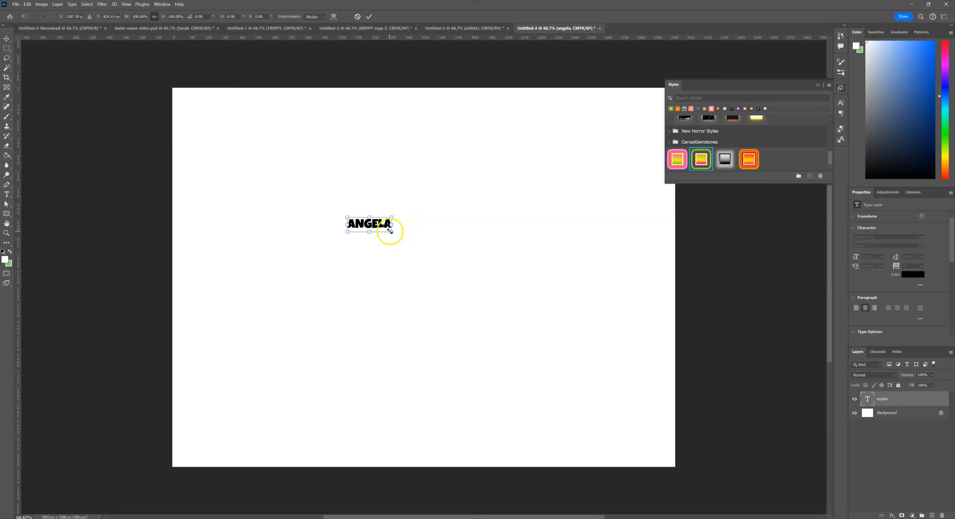
drag(391, 232, 652, 369)
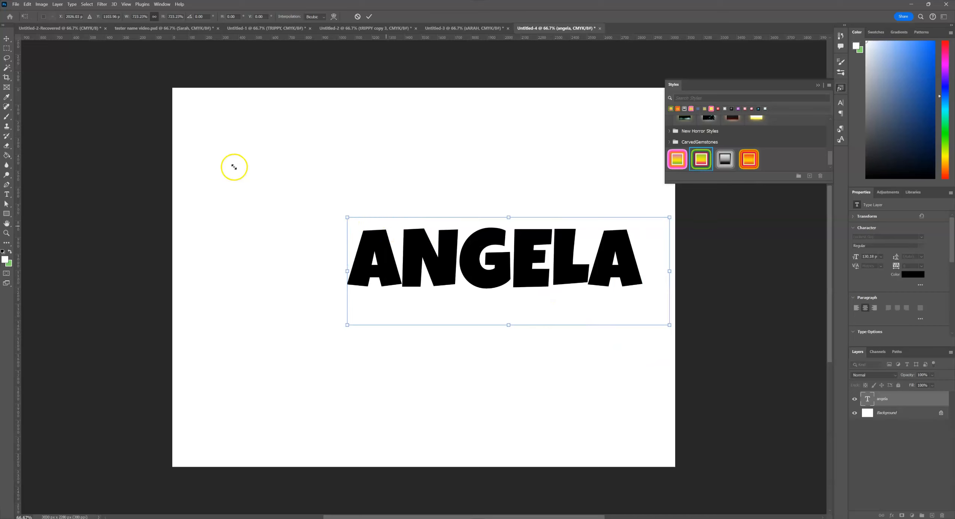
drag(223, 162, 172, 145)
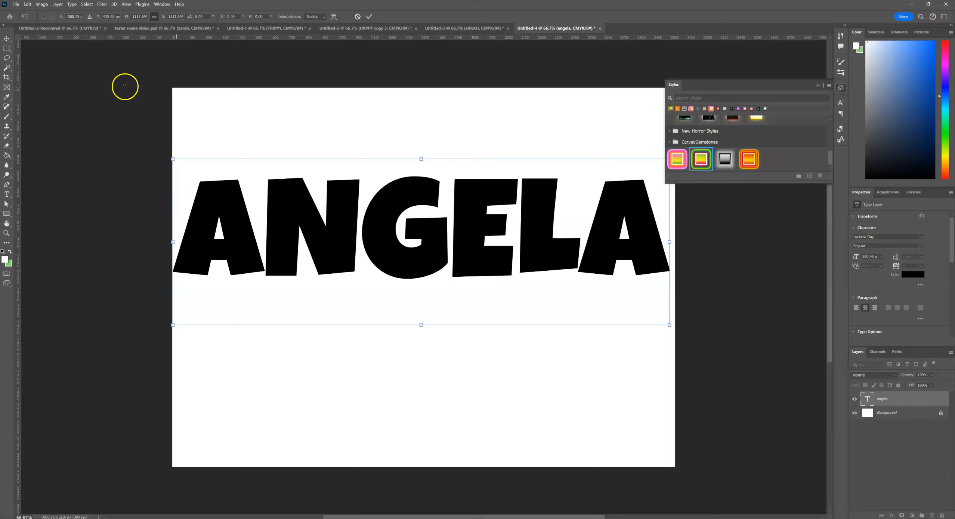
click(7, 38)
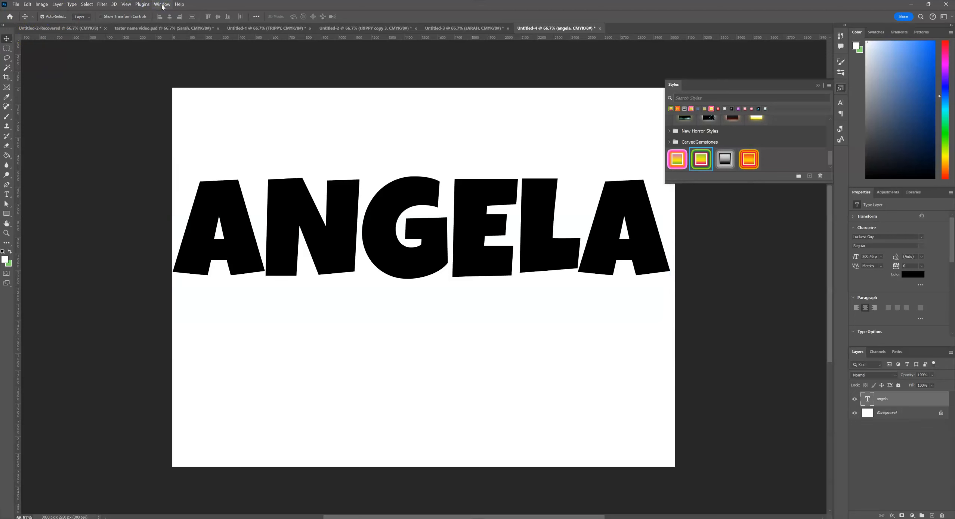
- Apply the TRIPPY style preset with the pink border and pink-yellow-green gradient to the text layer
click(162, 4)
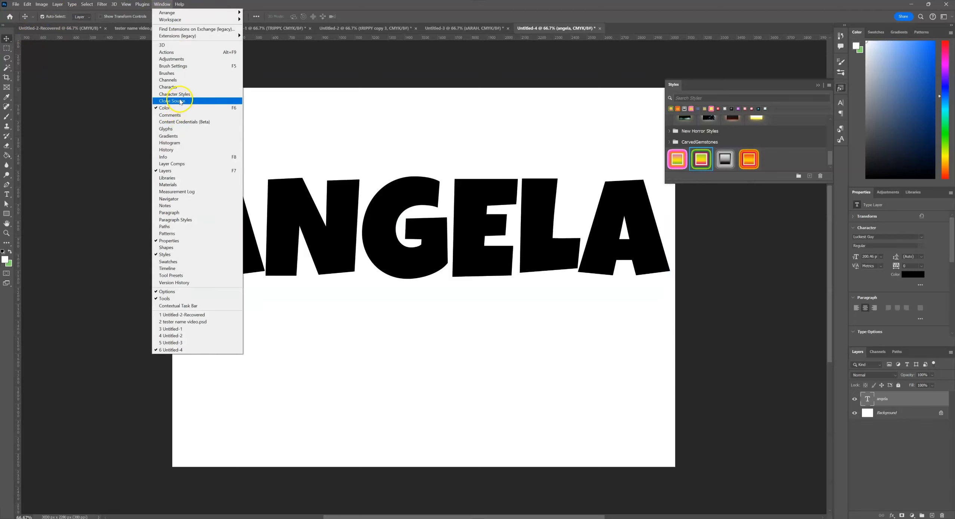
click(170, 86)
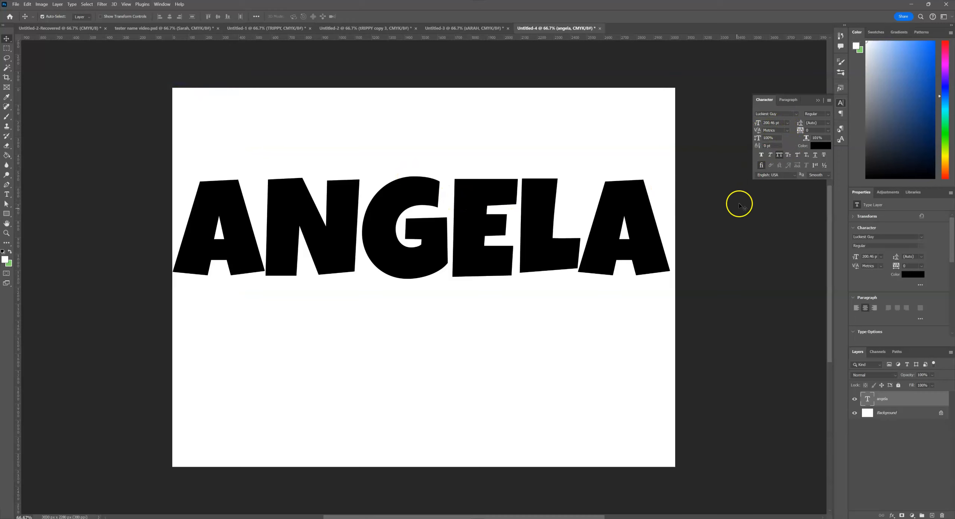
click(161, 4)
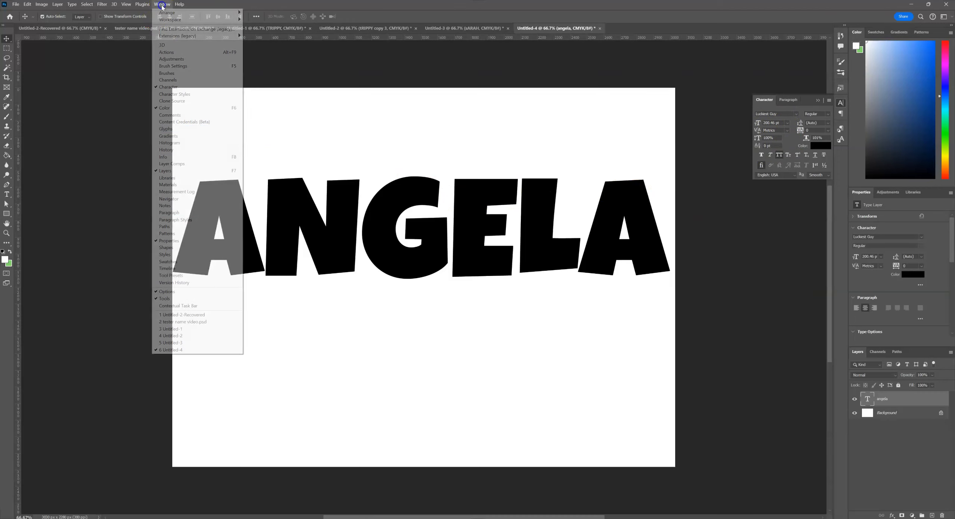
click(193, 255)
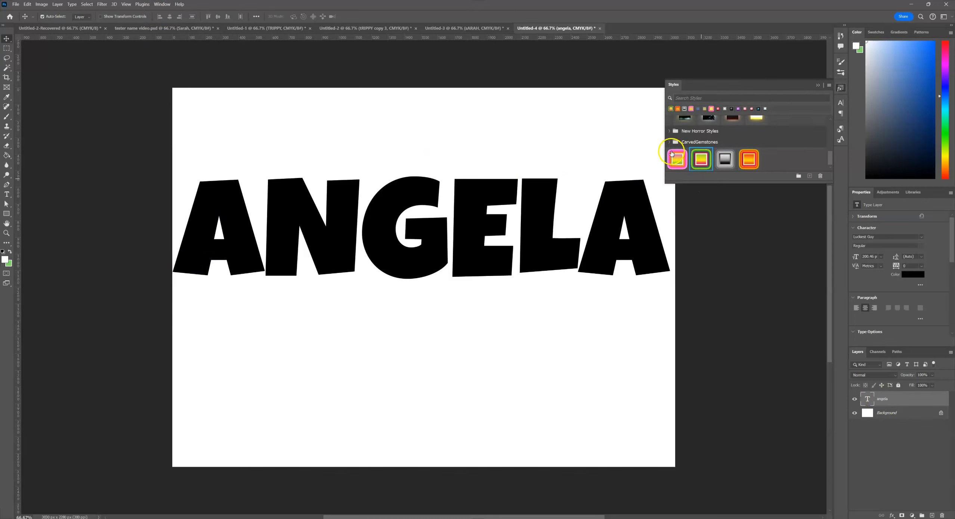
click(682, 163)
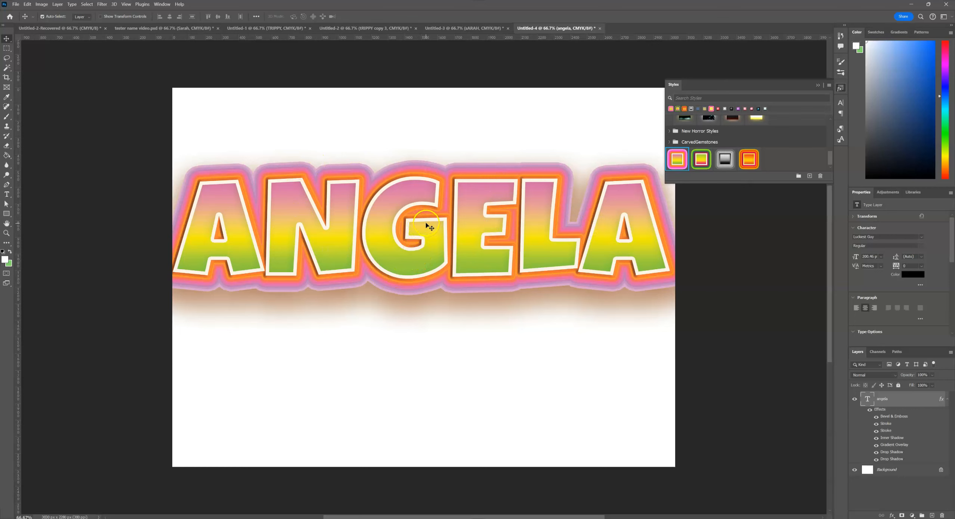
- Shrink the styled text about its centre to roughly 12% of its size and commit the transform
key(ctrl+t)
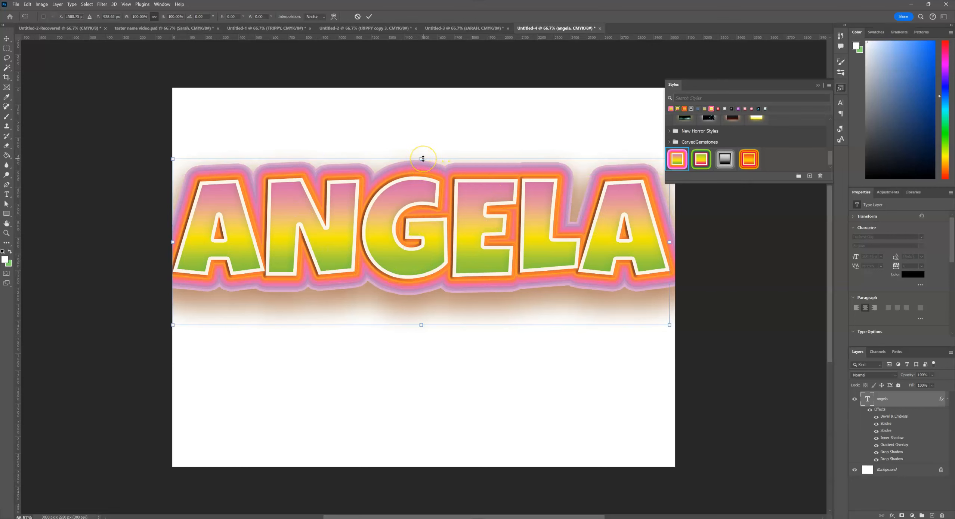
drag(425, 172, 424, 231)
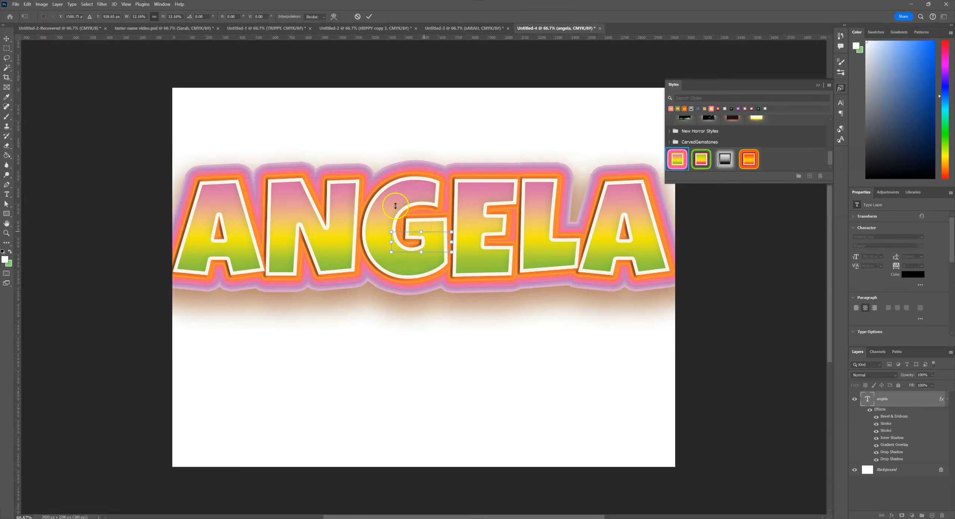
click(7, 38)
click(400, 212)
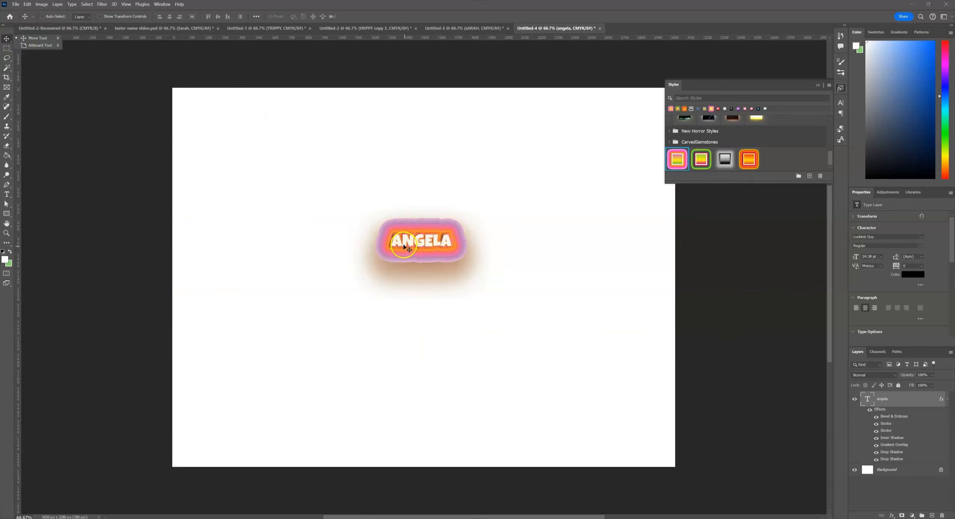
- Enlarge the small styled text to about 805% so it spans nearly the canvas width again
key(ctrl+t)
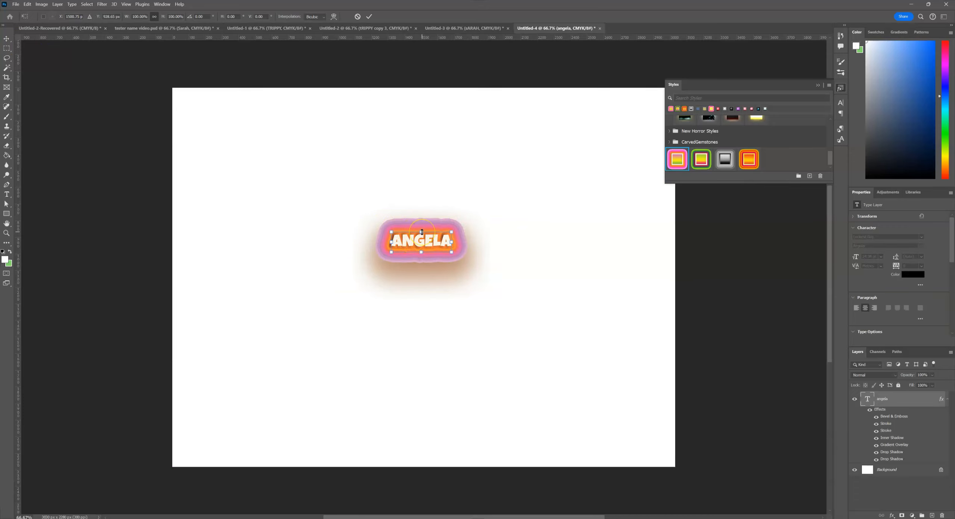
drag(422, 225, 407, 162)
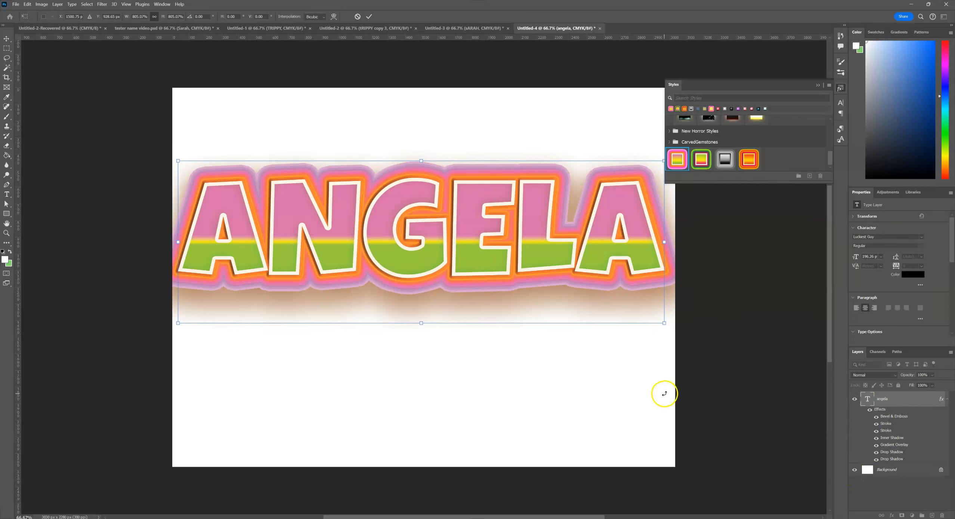
click(9, 40)
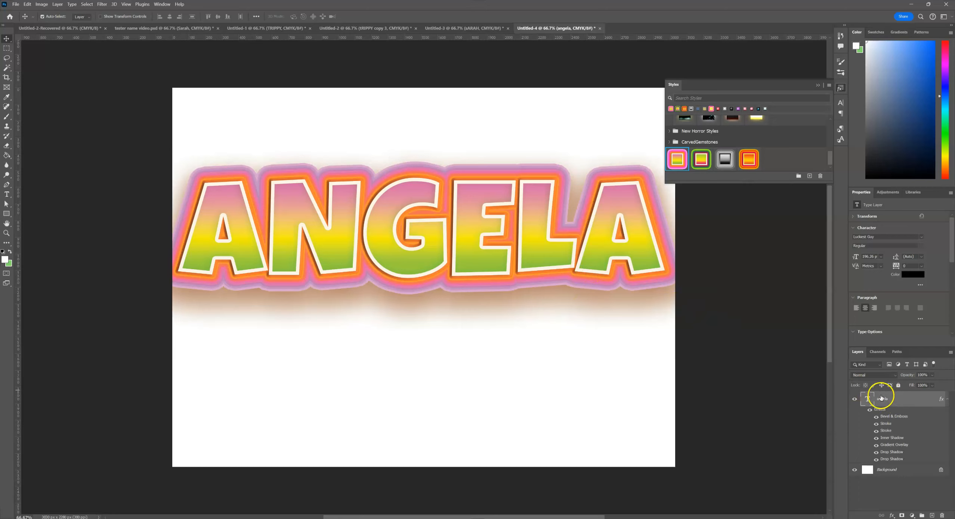
- Rasterize the name layer's style and scale the resulting lettering down to about 51%
right_click(898, 399)
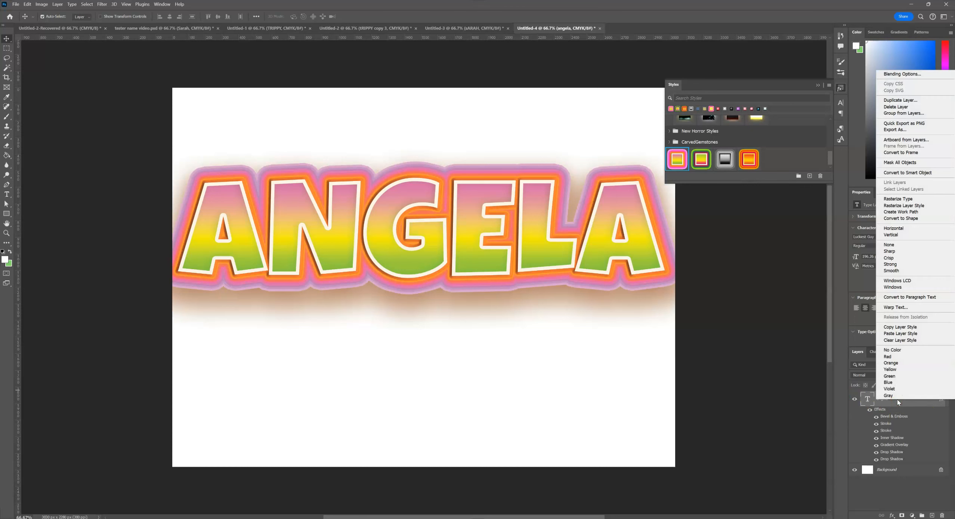
click(928, 208)
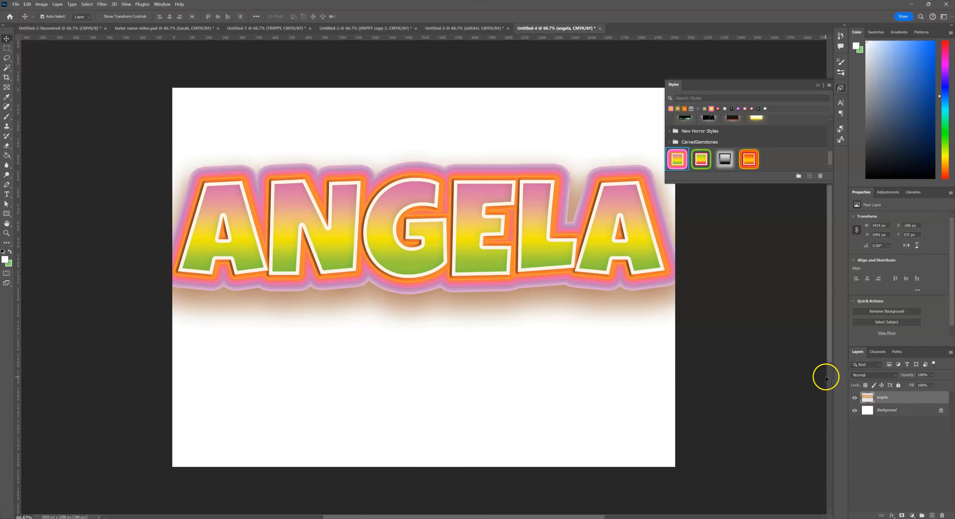
key(ctrl+t)
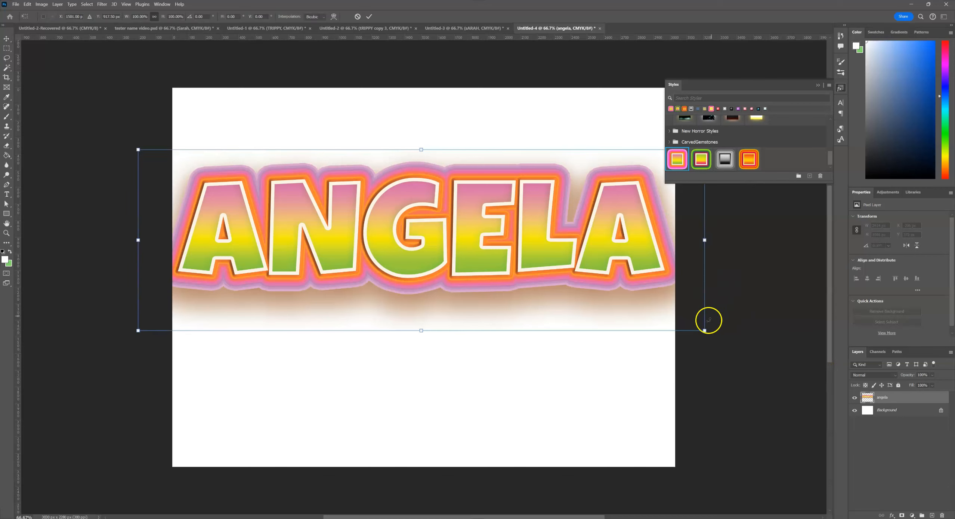
drag(694, 317, 602, 262)
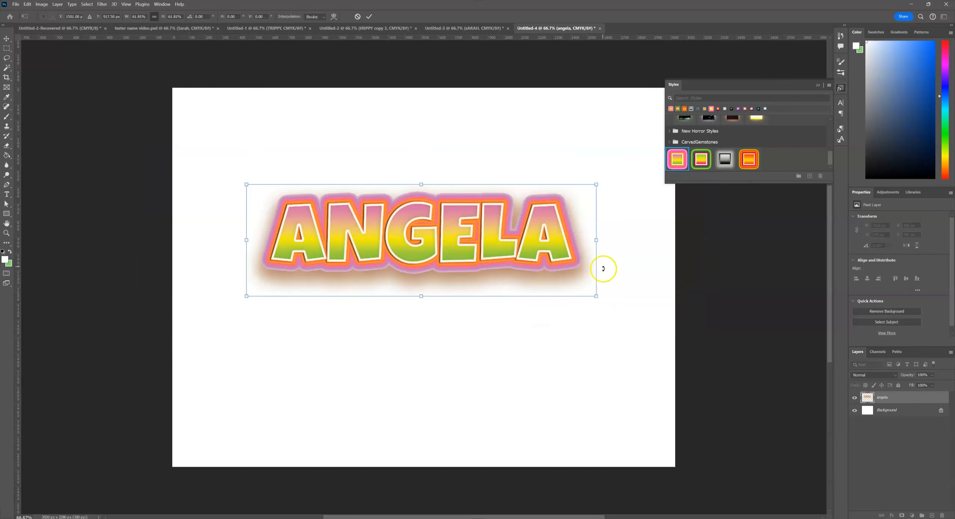
drag(580, 286, 566, 278)
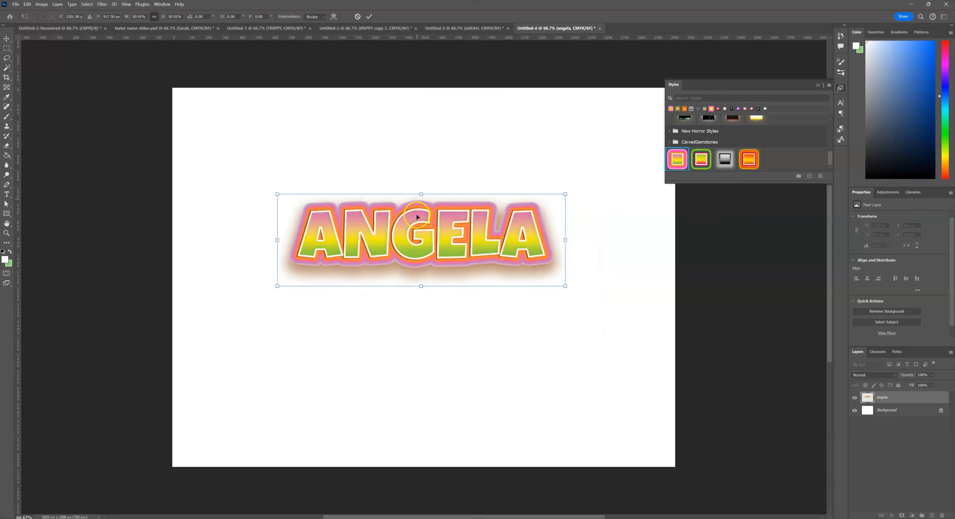
- Move the scaled lettering down to the middle of the canvas, commit the transform and switch to the Type tool
drag(422, 221, 391, 258)
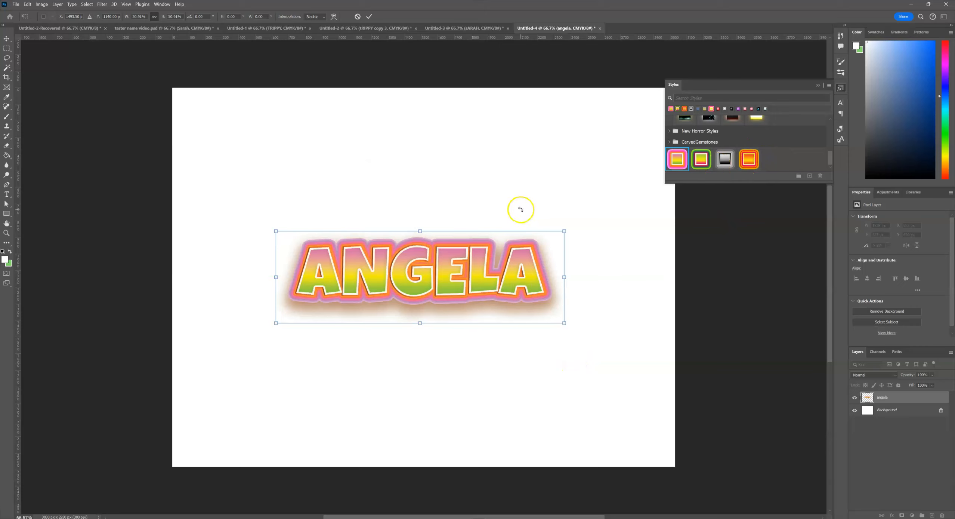
click(341, 176)
click(276, 194)
right_click(7, 194)
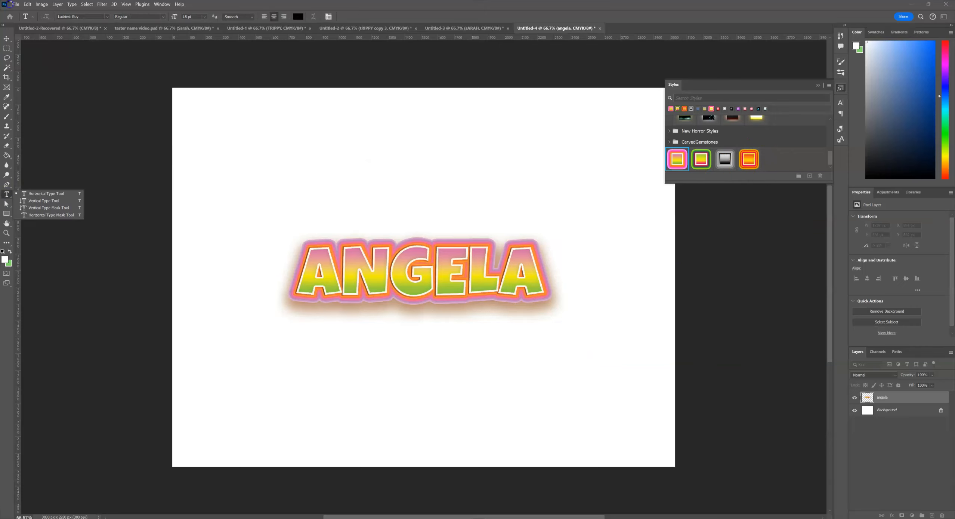
- Add a two-line text reading CREEPY over VIBES above the name lettering and commit it
click(10, 194)
click(435, 245)
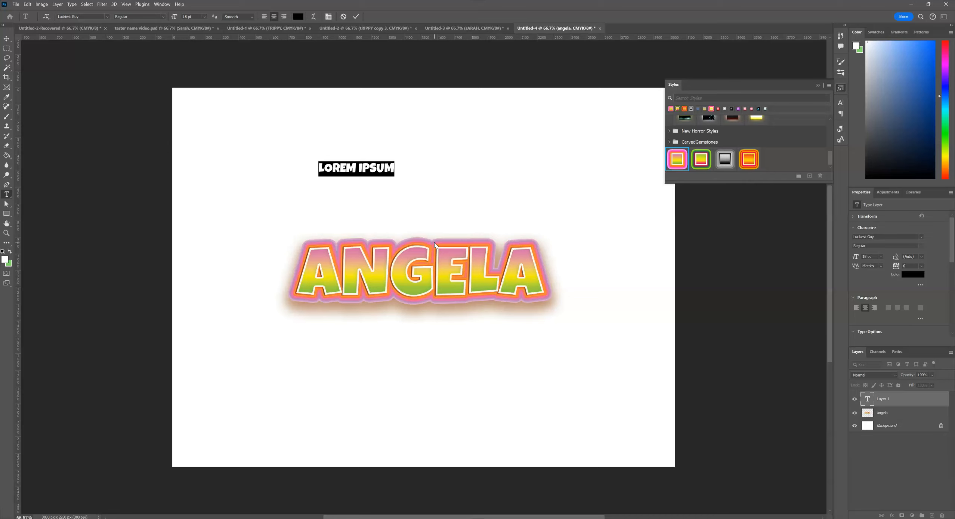
click(367, 168)
text(CREEPY)
key(Return)
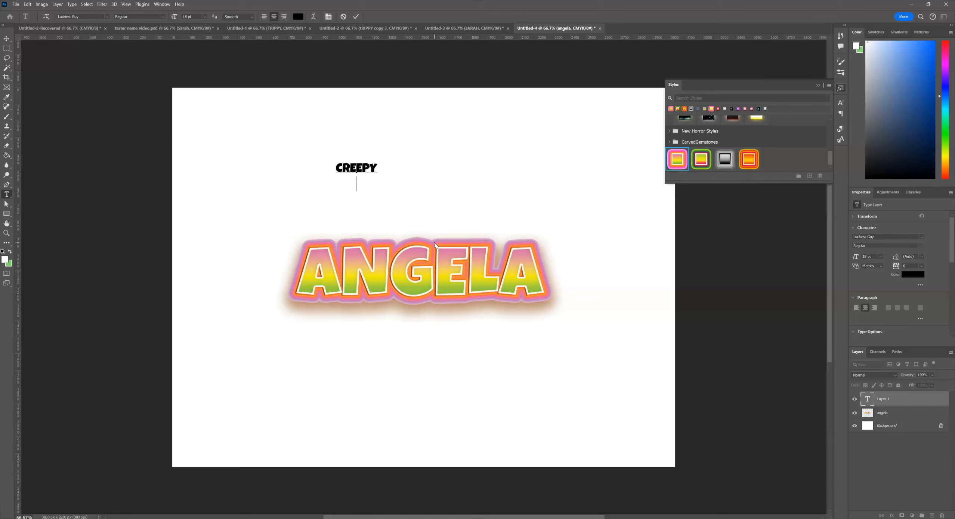
text(VIBES)
click(5, 40)
click(355, 170)
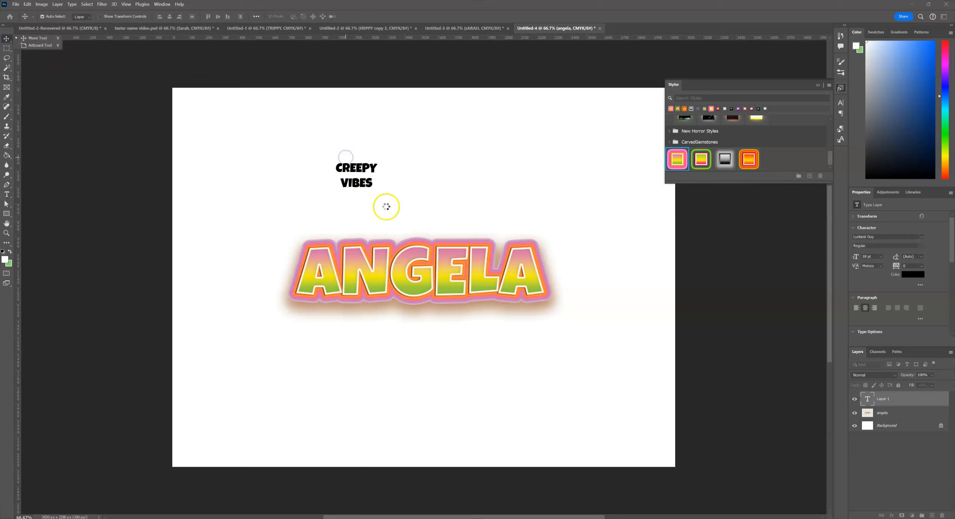
- Enlarge the CREEPY VIBES text to about 1079% so it nearly spans the canvas width and hide the name layer
key(ctrl+t)
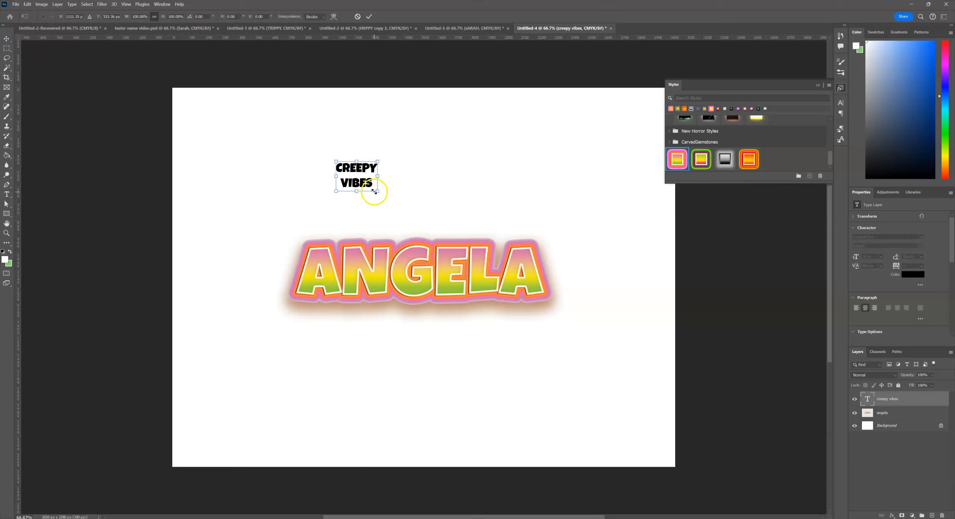
drag(377, 191, 673, 391)
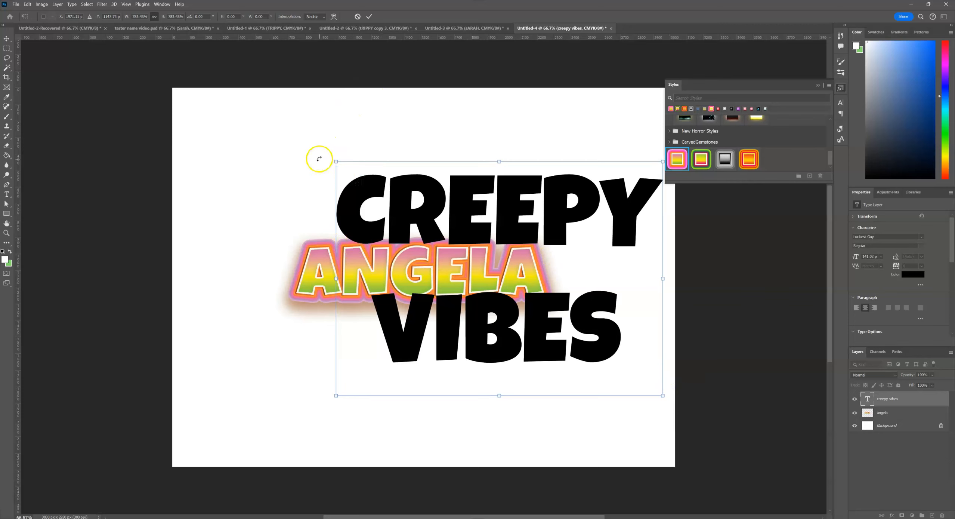
drag(337, 160, 193, 101)
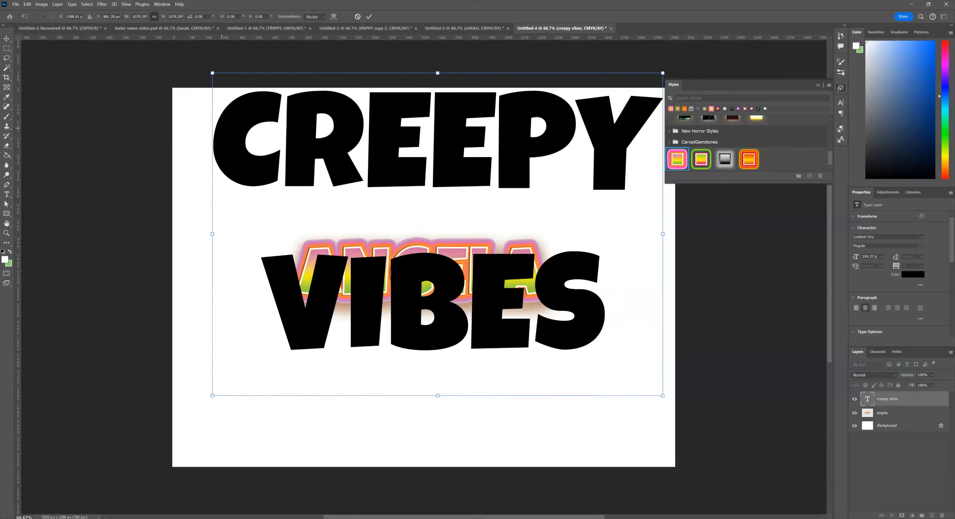
click(853, 414)
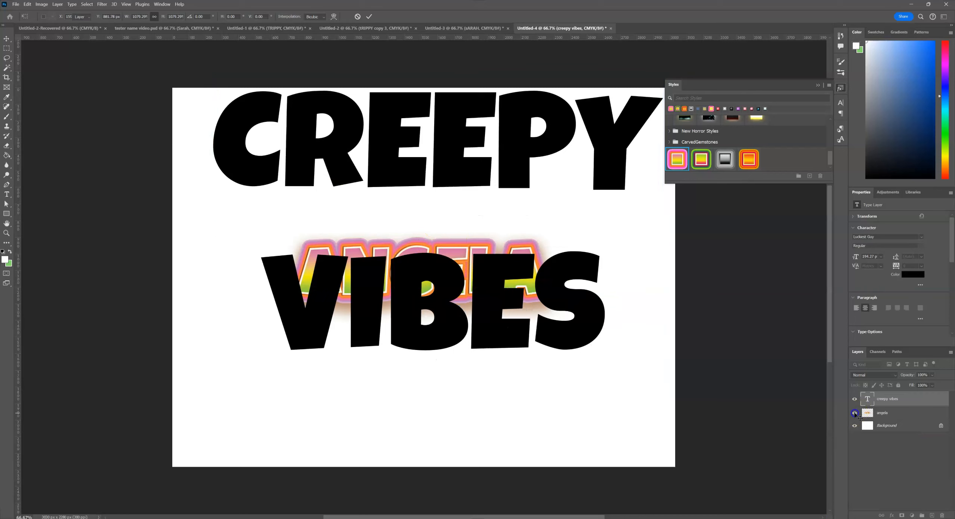
- Apply the grey TRIPPY style to the CREEPY VIBES text and move it down to fit within the canvas
click(726, 161)
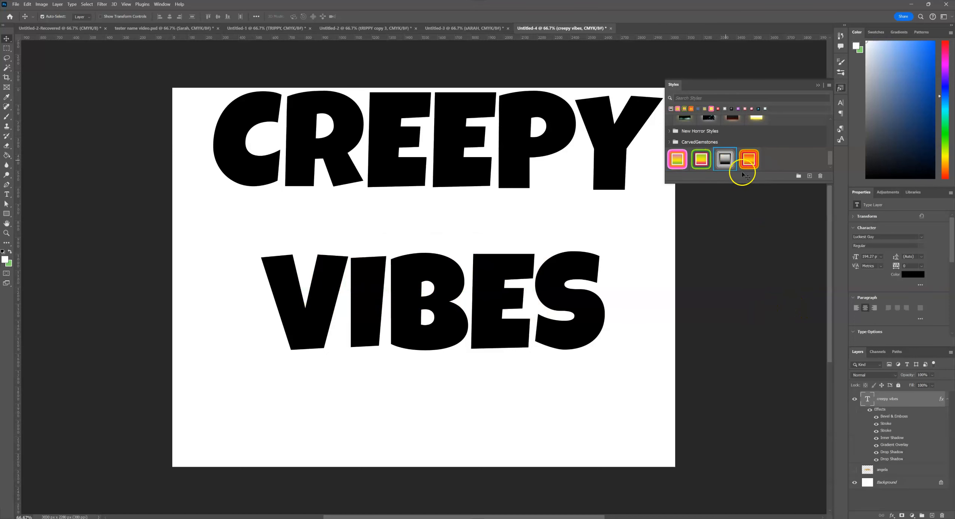
click(402, 137)
drag(395, 181, 387, 202)
click(480, 345)
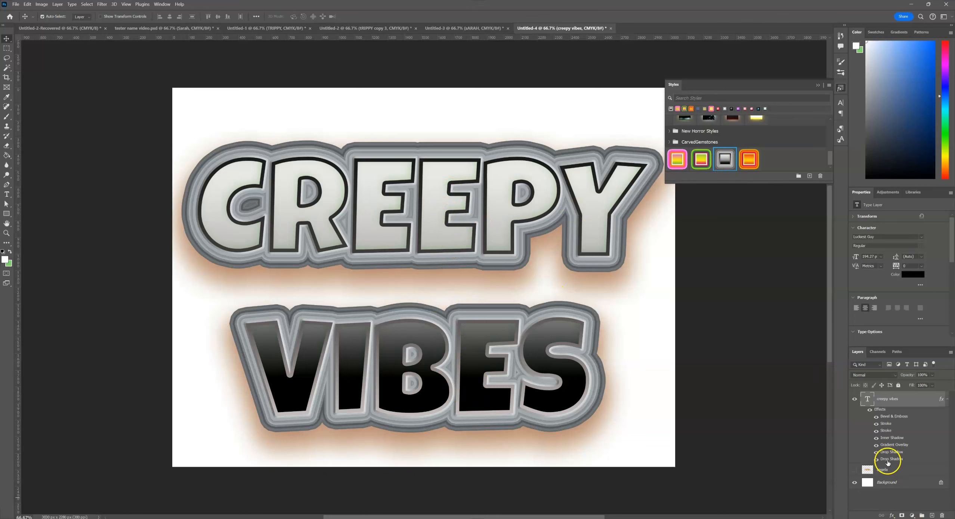
- Toggle the CREEPY VIBES layer's two Drop Shadow effects to compare how the lettering looks
click(876, 458)
click(877, 451)
click(877, 458)
- Remove the line break between CREEPY and VIBES so both words share one line, and commit the text
double_click(634, 248)
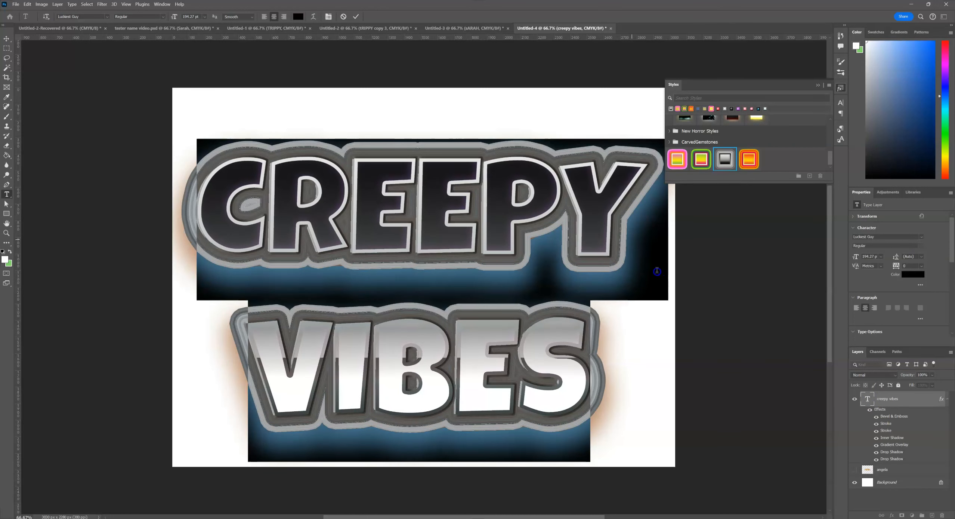
click(646, 251)
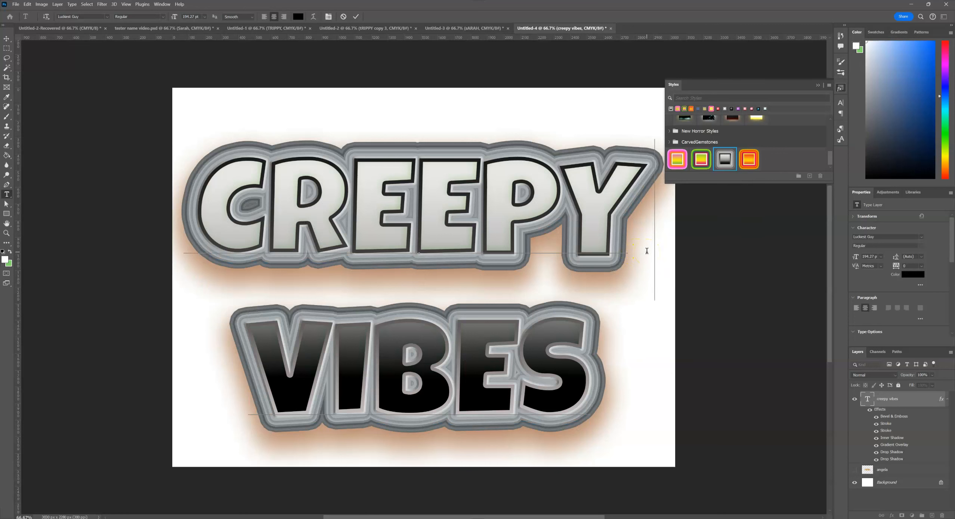
key(Delete)
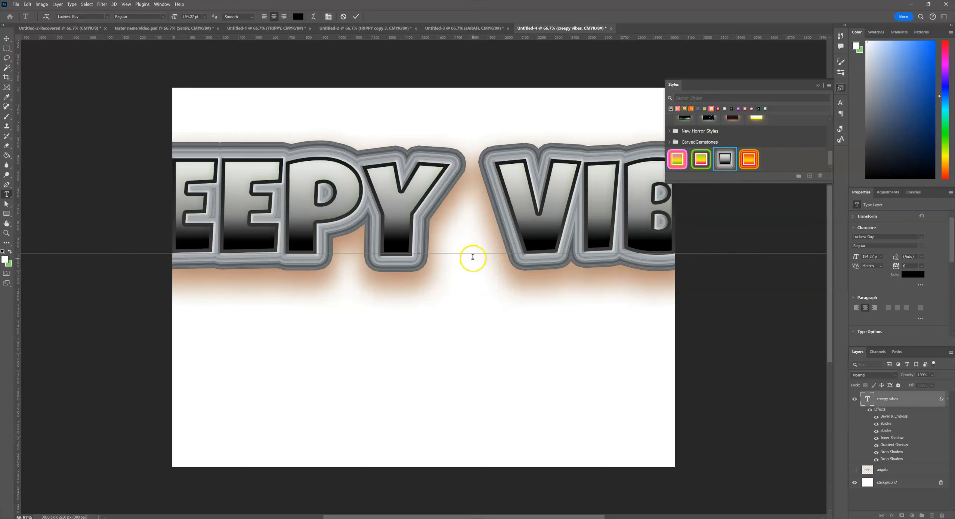
click(7, 39)
- Rasterize the CREEPY VIBES layer style and shrink the lettering past its centre so it is small and upside down mid-canvas
right_click(892, 398)
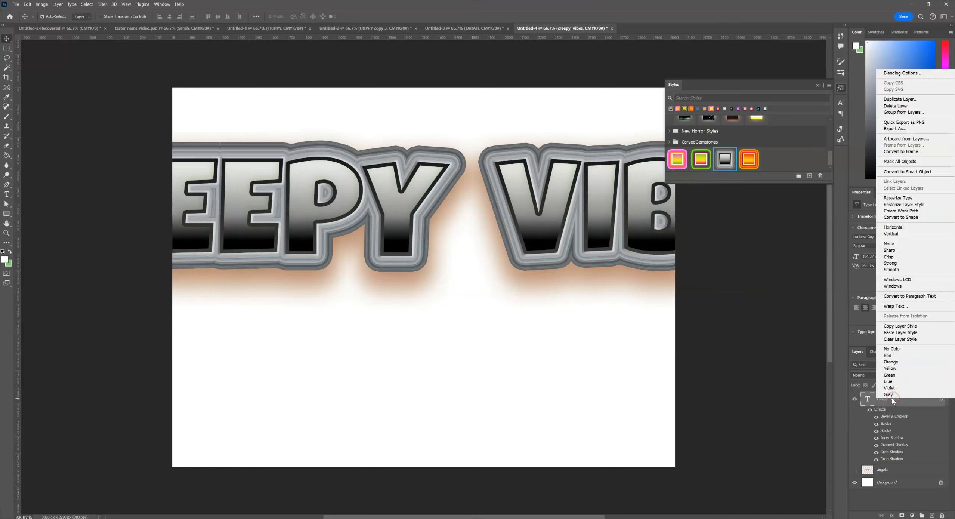
click(920, 204)
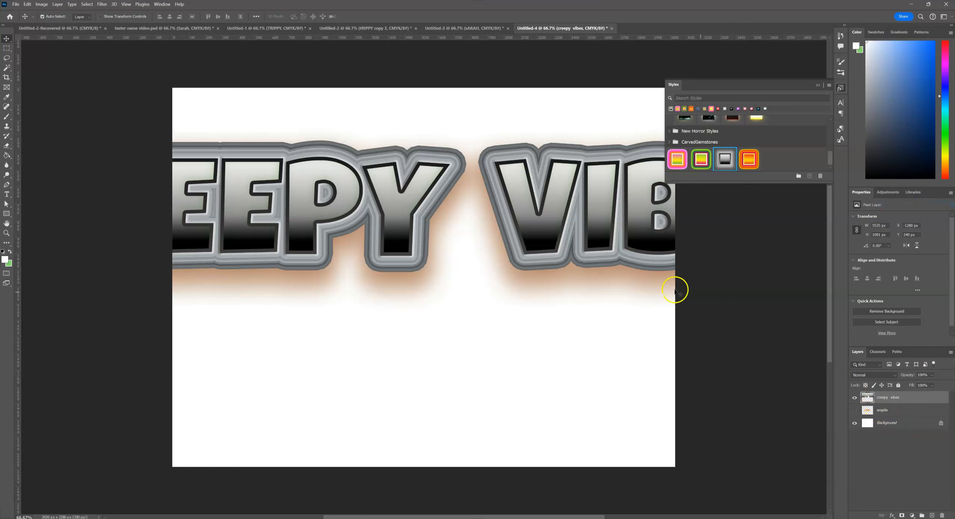
key(ctrl+t)
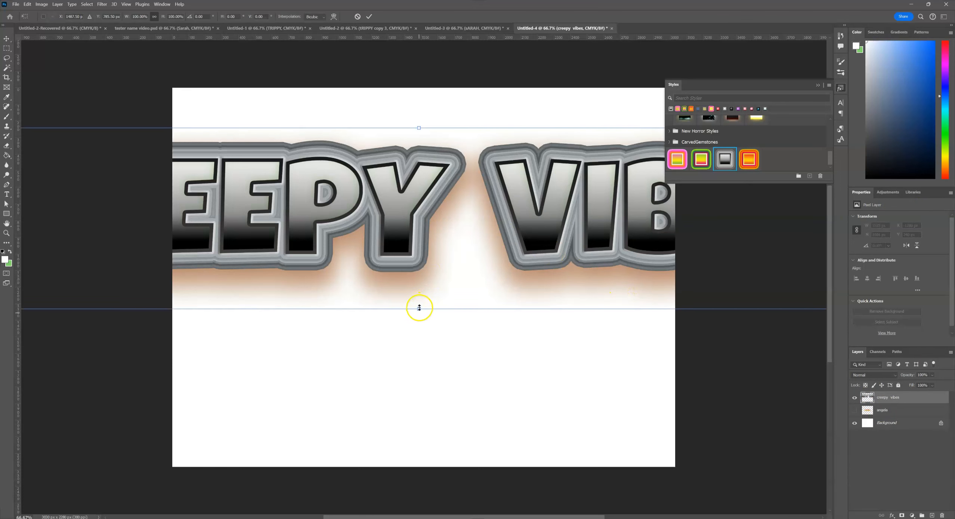
mouse_move(419, 305)
mouse_down()
mouse_move(416, 245)
mouse_move(421, 310)
mouse_up()
alt+click(418, 273)
drag(422, 329, 441, 123)
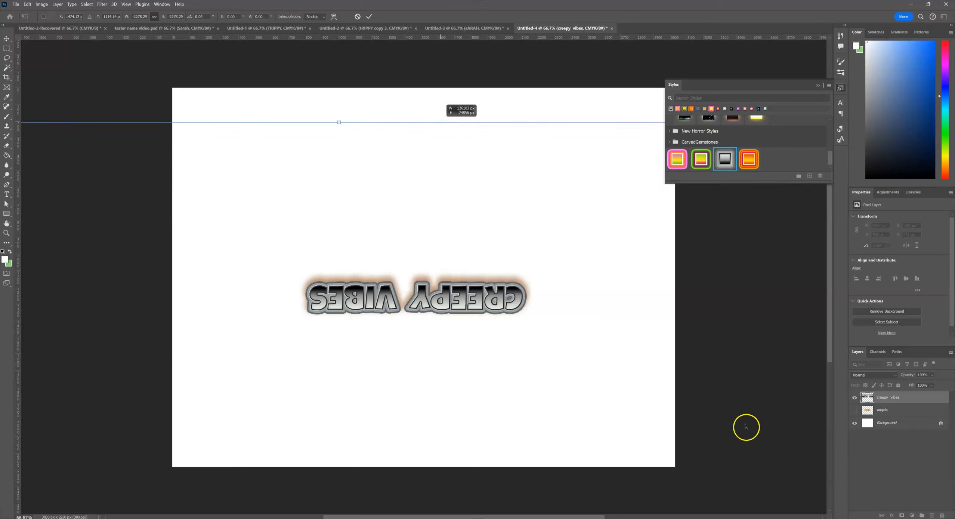
- Hide the CREEPY VIBES layer, add the text FIRE DEPT. on the blank canvas and commit it
click(855, 397)
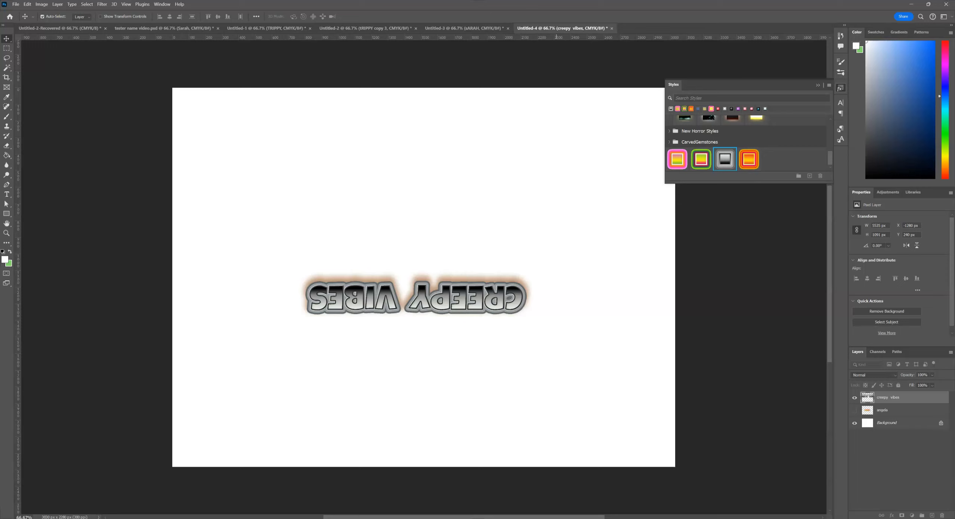
click(855, 397)
click(7, 195)
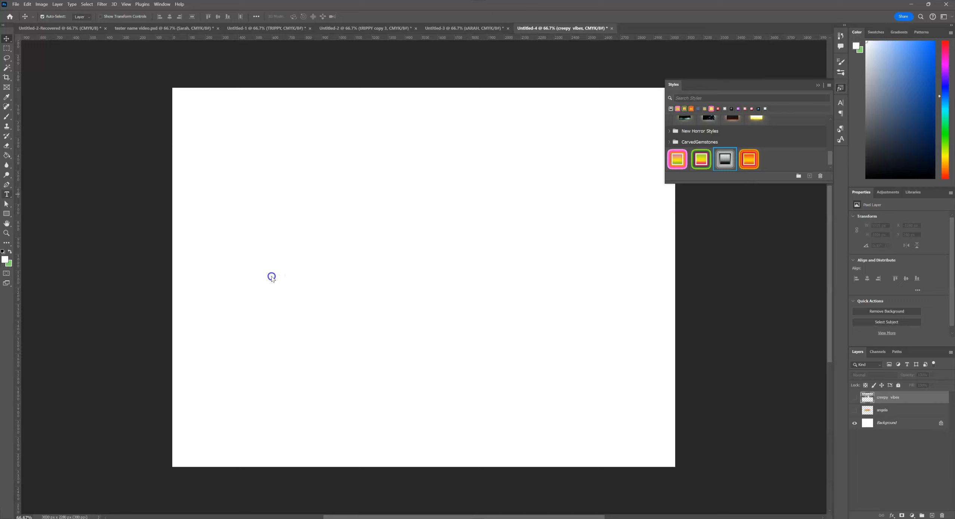
click(283, 268)
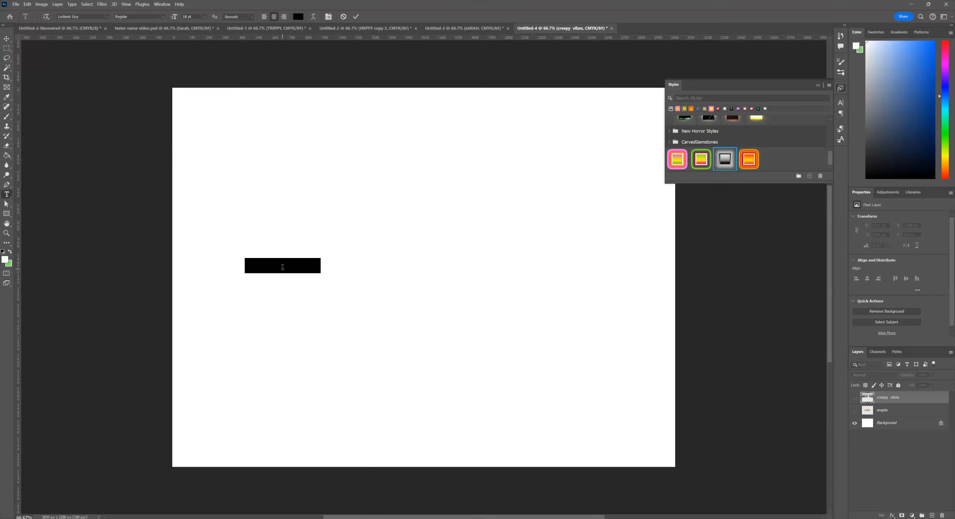
key(BackSpace)
text(FIRE DEPT.)
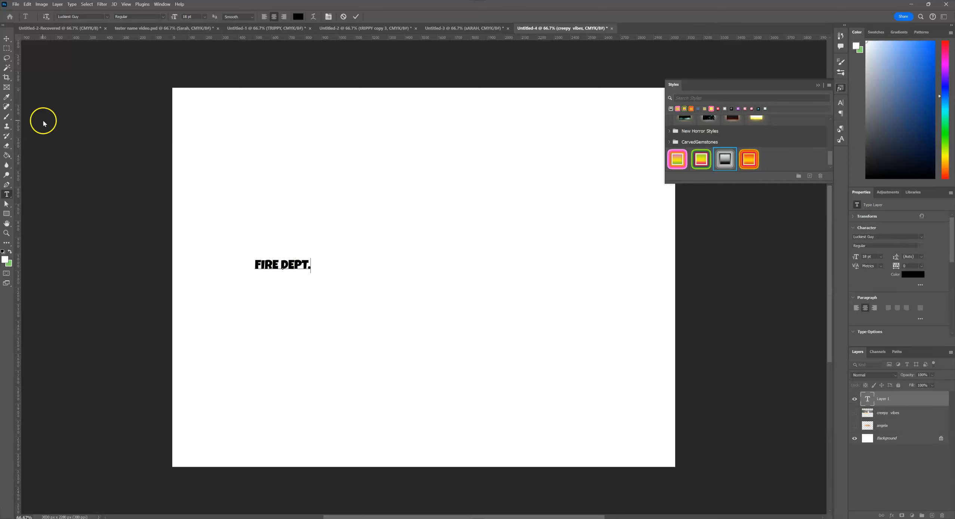
click(7, 38)
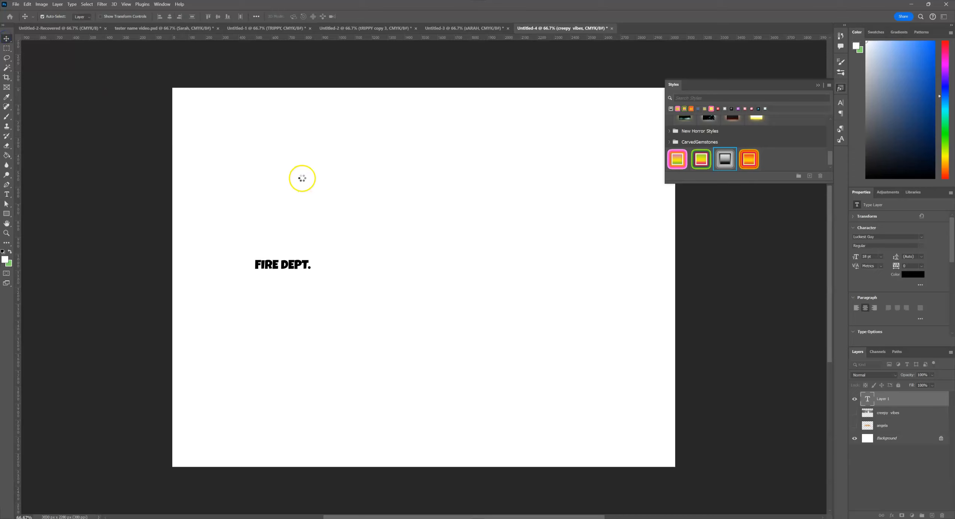
- Enlarge the FIRE DEPT. text to about 838% so it nearly spans the canvas width and commit the transform
key(ctrl+t)
drag(309, 259, 638, 135)
drag(255, 166, 192, 128)
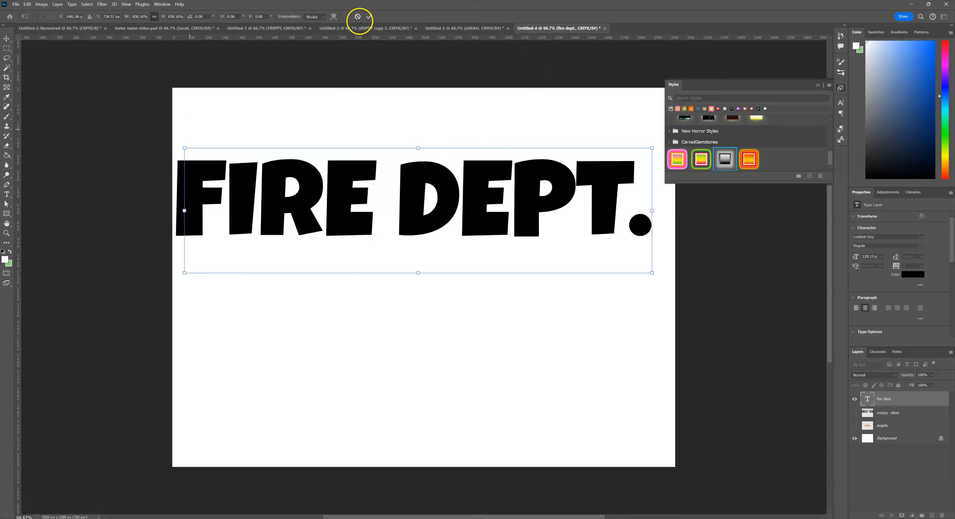
click(334, 17)
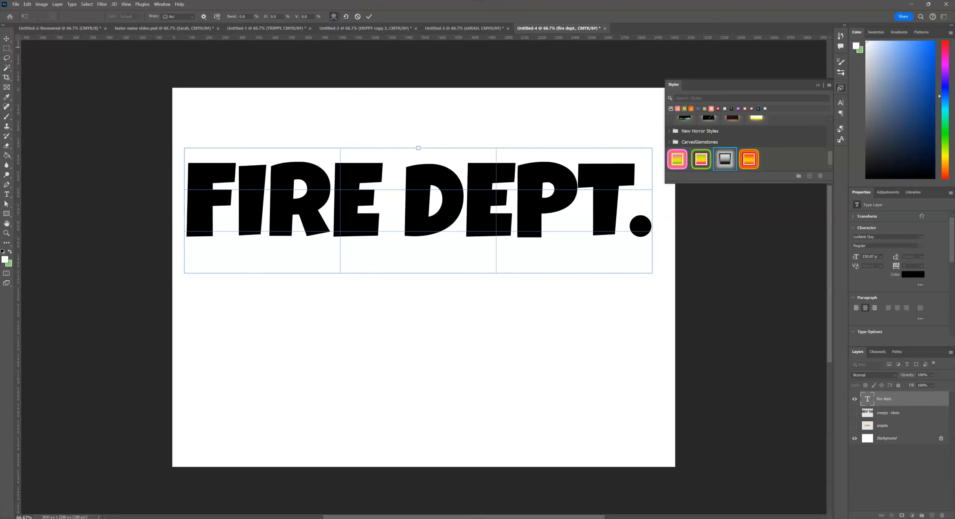
click(7, 38)
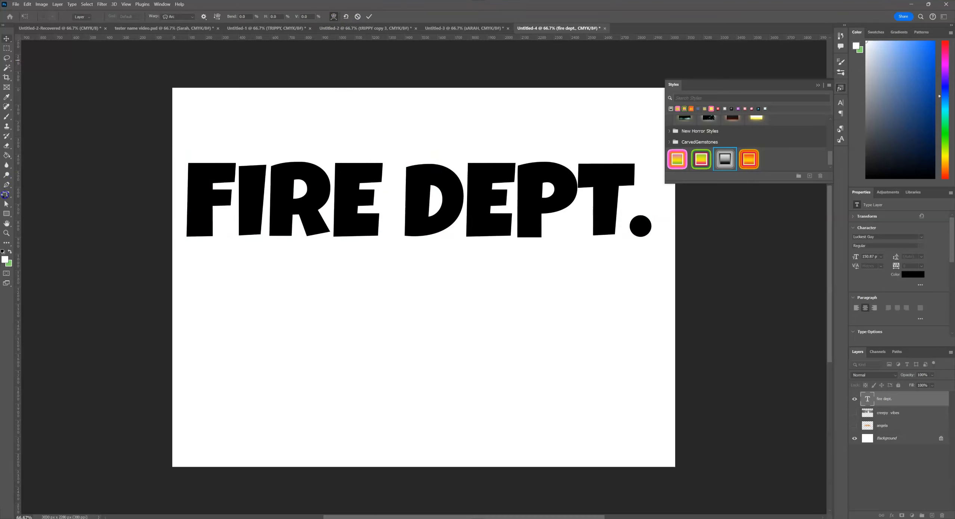
- Warp the FIRE DEPT. text with a horizontal Arc style and a bend of +36%
click(334, 16)
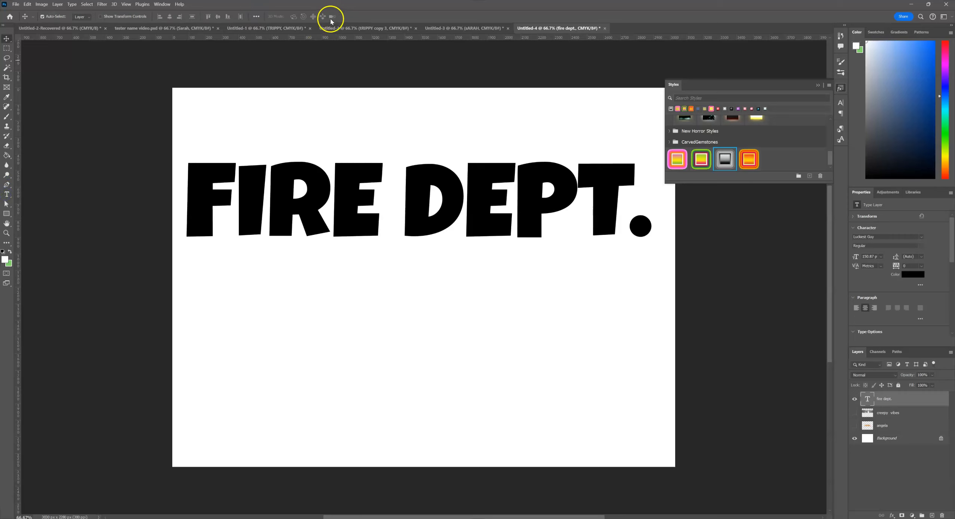
click(6, 194)
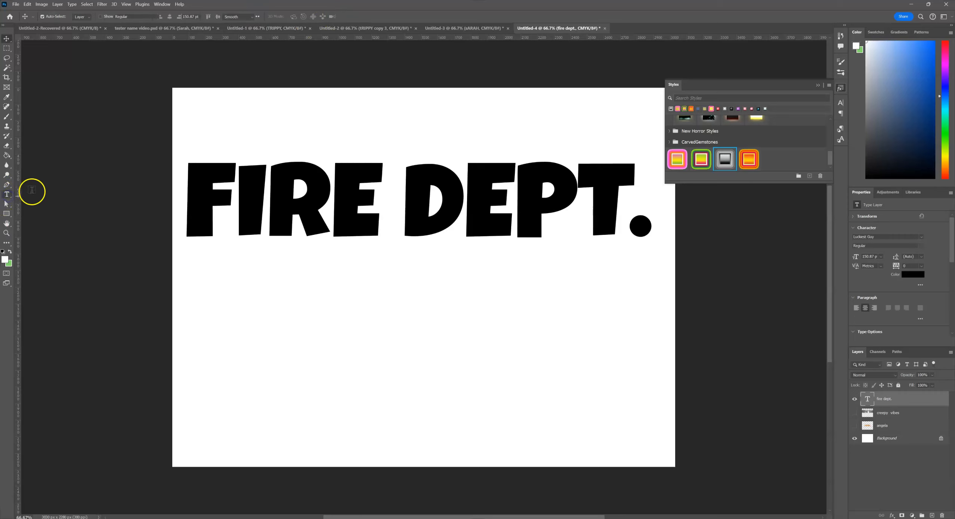
click(312, 18)
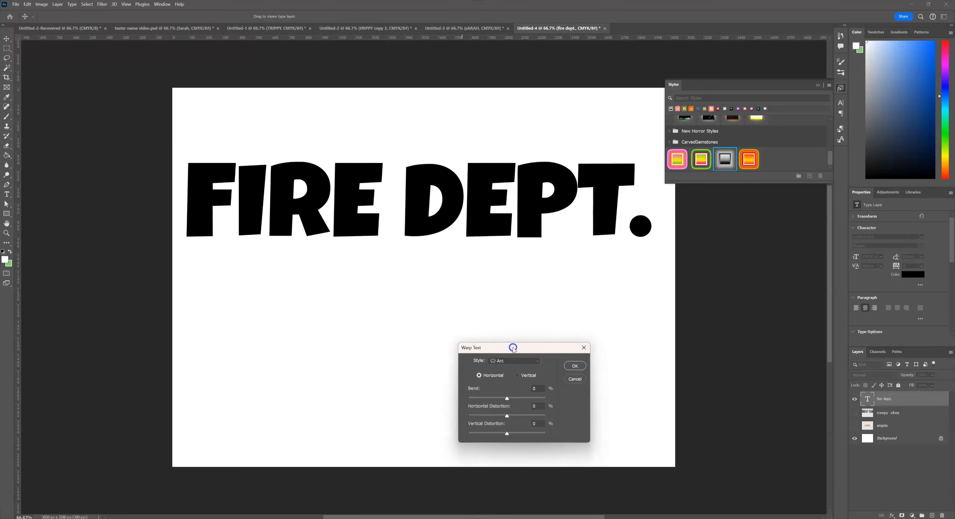
drag(509, 400, 521, 395)
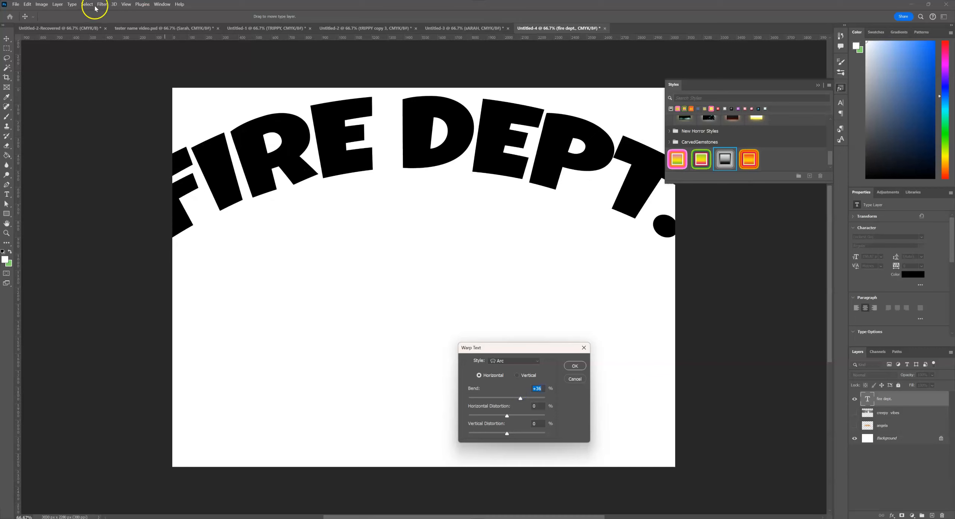
click(582, 366)
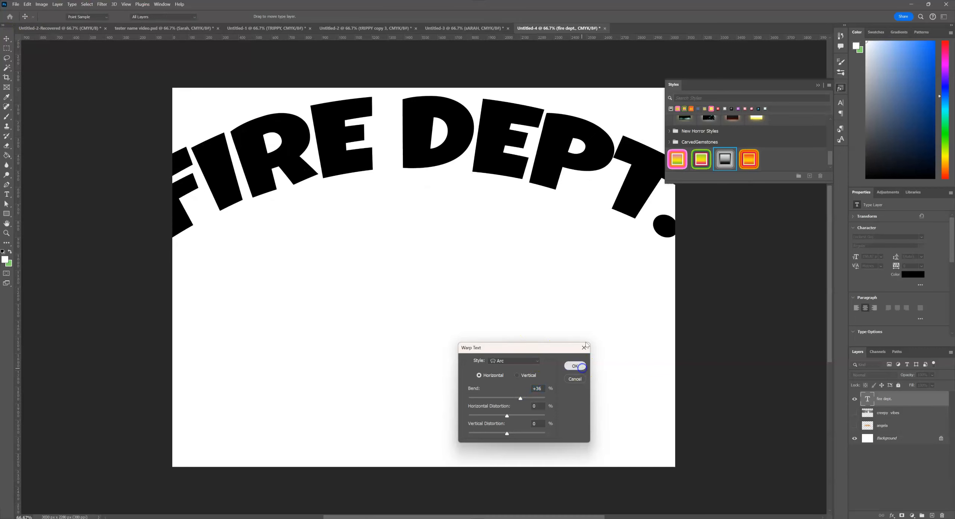
- Apply the orange TRIPPY style to the arched FIRE DEPT. text and rasterize its layer style
click(751, 161)
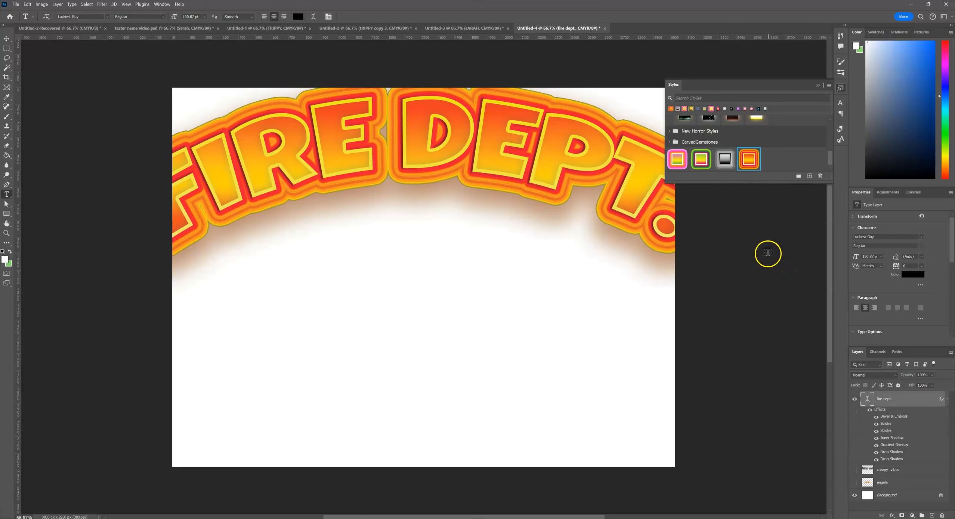
click(898, 400)
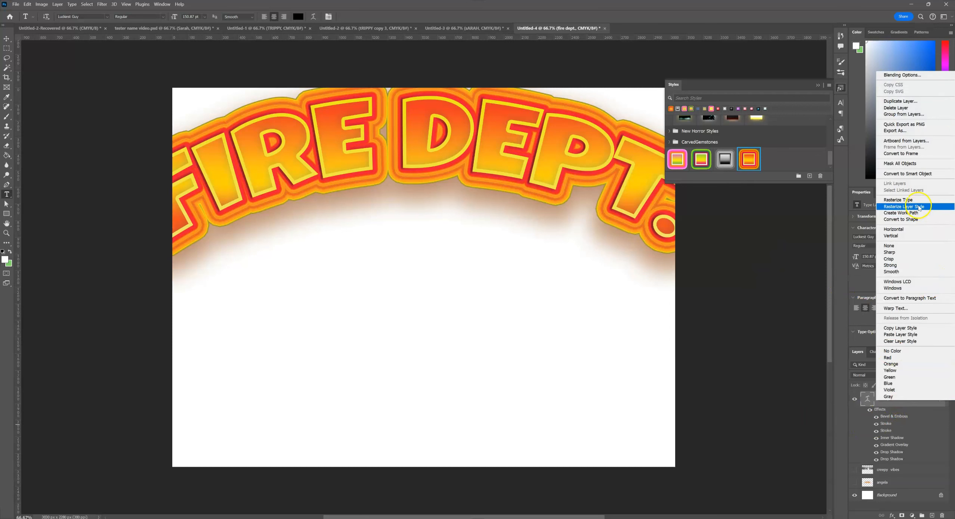
click(919, 207)
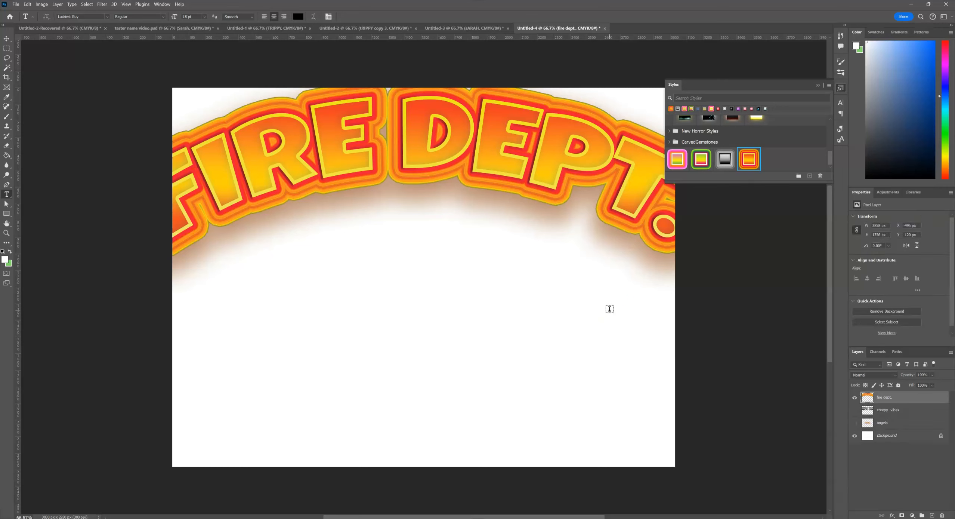
- Scale the arched FIRE DEPT. lettering about its centre to about 72% and commit the transform
key(ctrl+t)
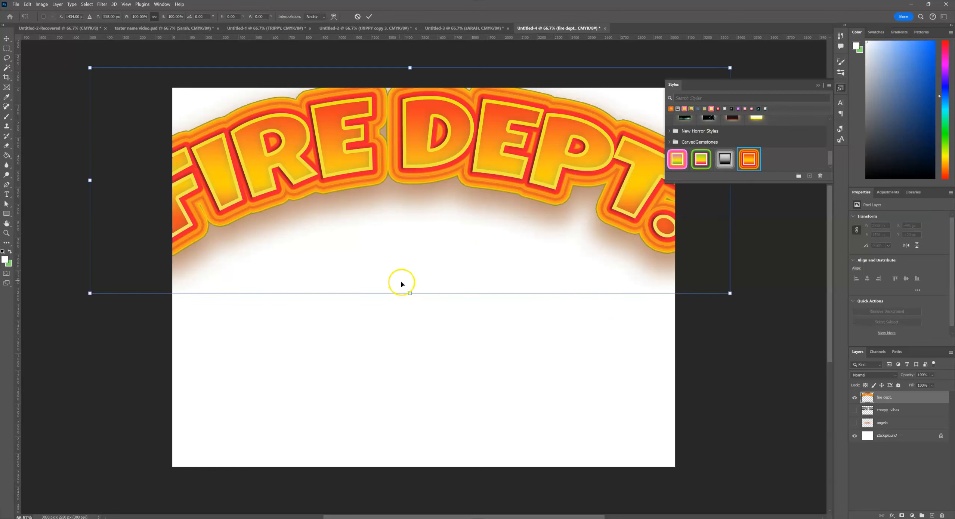
drag(411, 291, 405, 262)
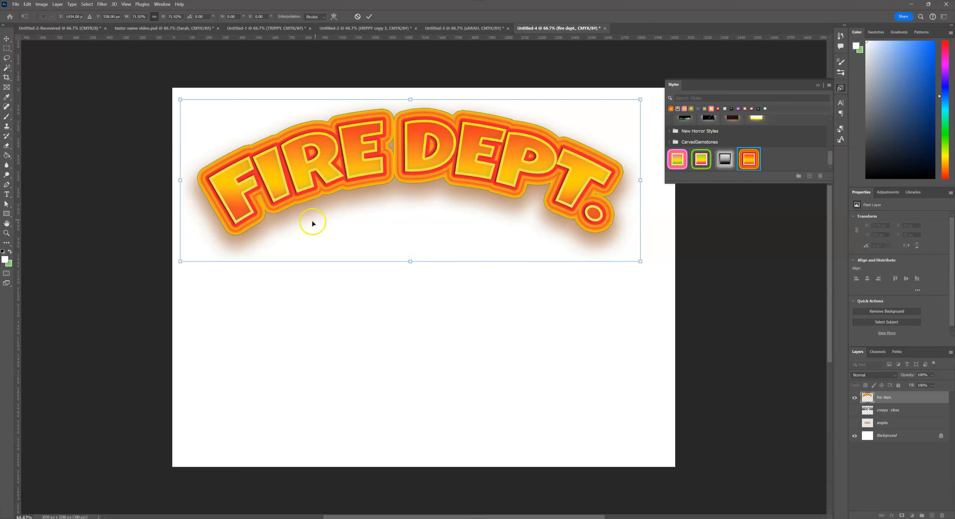
click(7, 39)
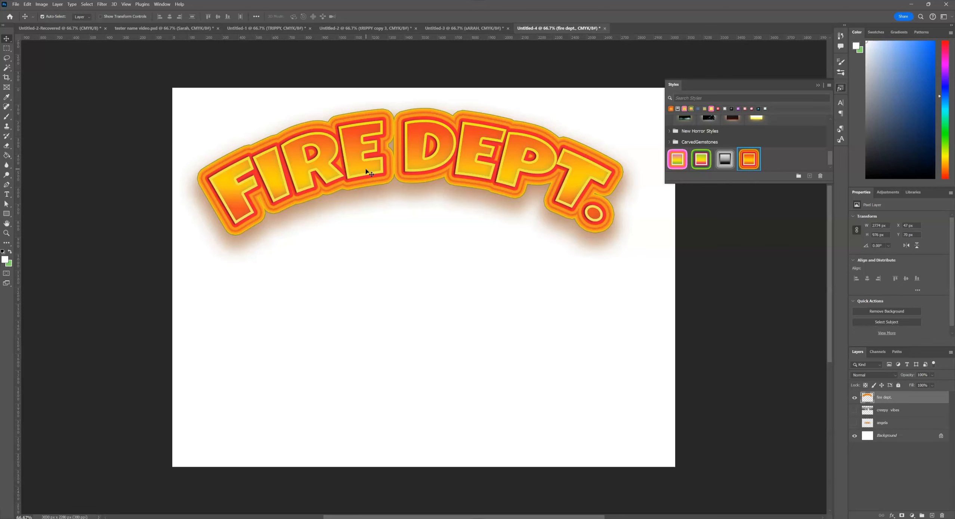
- Move the arched lettering down, scale it to about 86% in the upper half of the canvas and commit the transform
drag(367, 163, 389, 250)
key(ctrl+t)
drag(660, 189, 616, 170)
drag(371, 190, 234, 127)
click(676, 197)
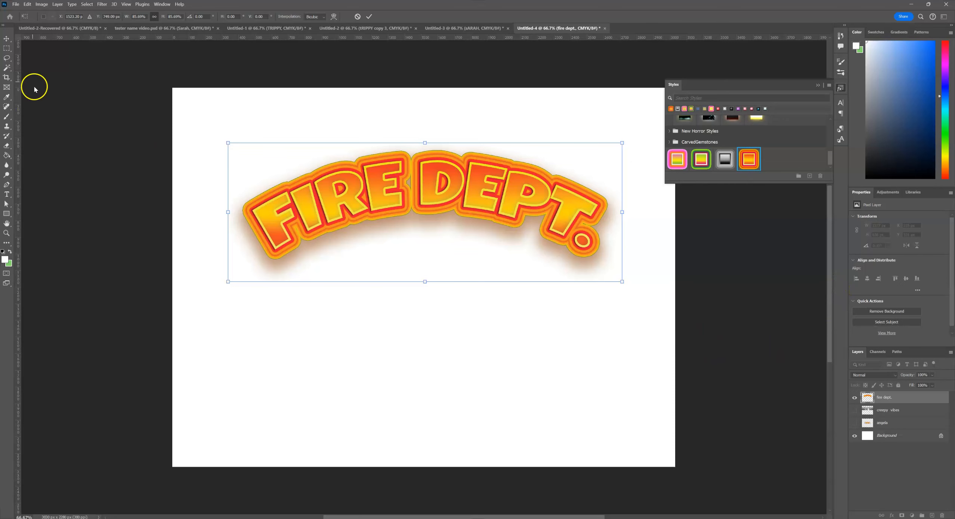
click(6, 38)
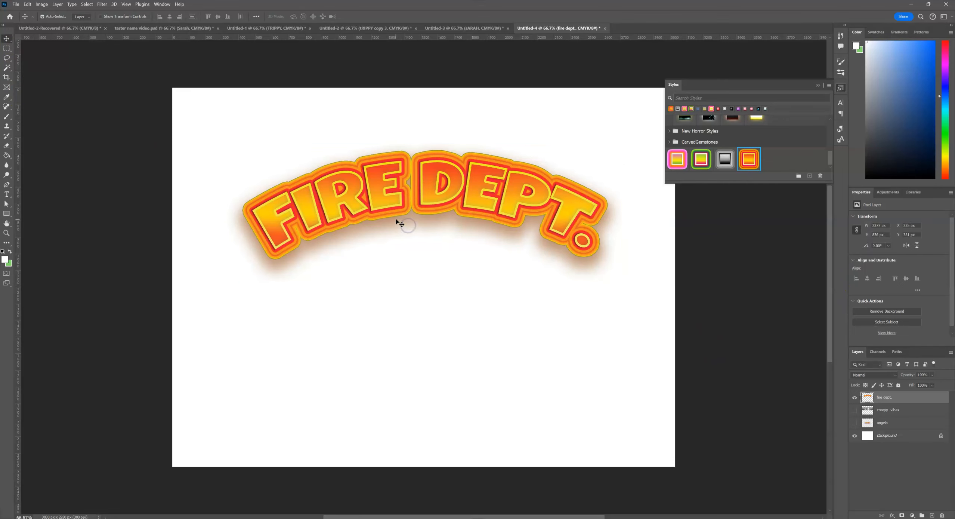